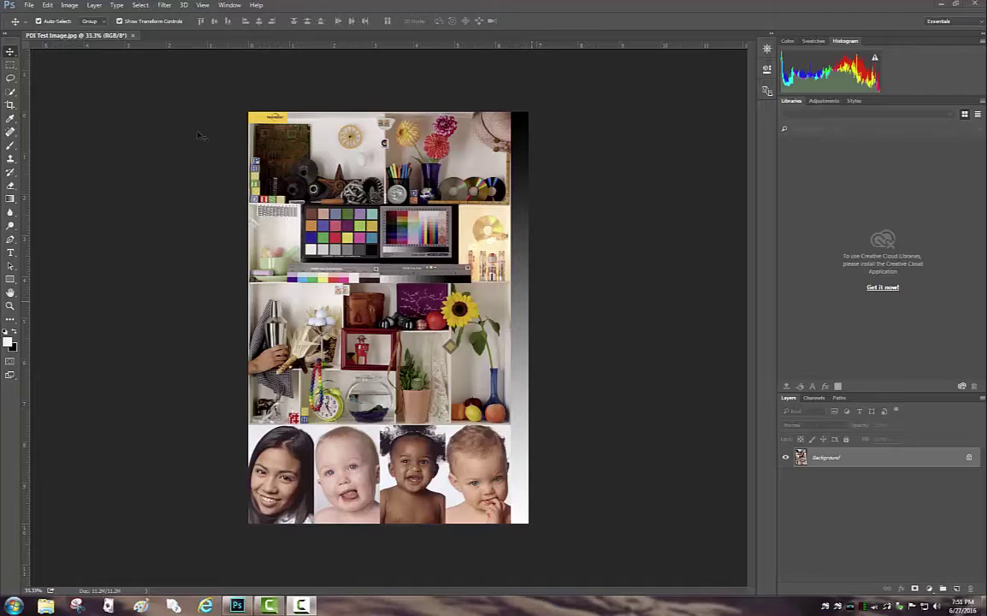
Step: Open the Print Settings dialog for the test image from the File menu
left_click(30, 6)
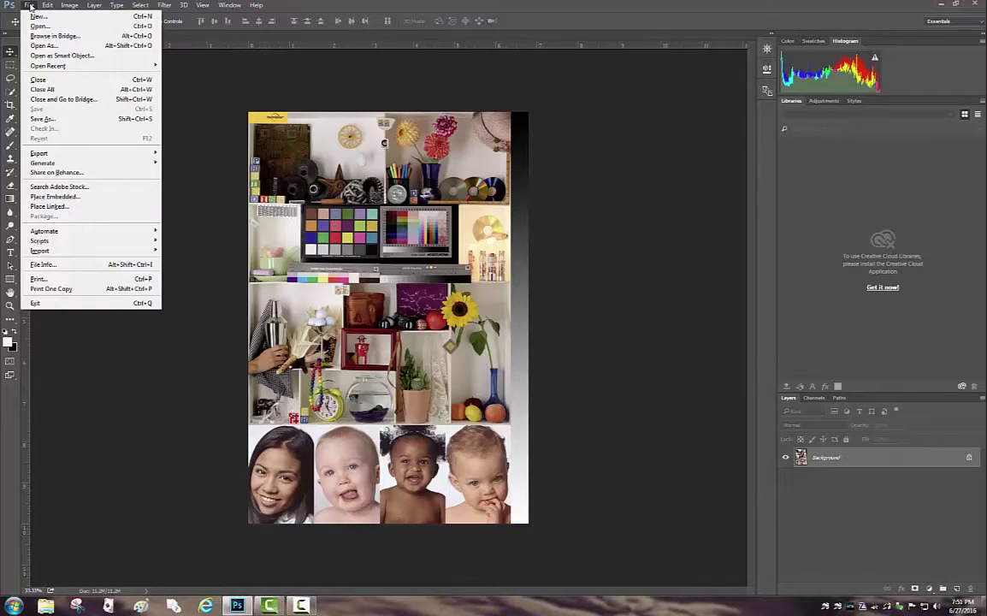
left_click(38, 278)
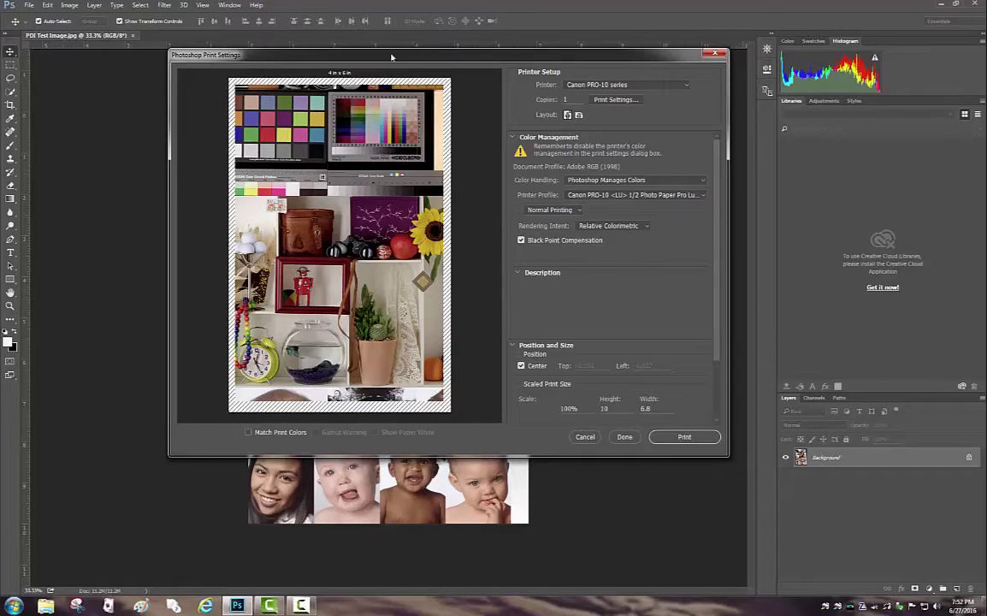
Step: Change the printer in Print Settings to Canon PRO-100 series
left_click_drag(368, 53, 376, 96)
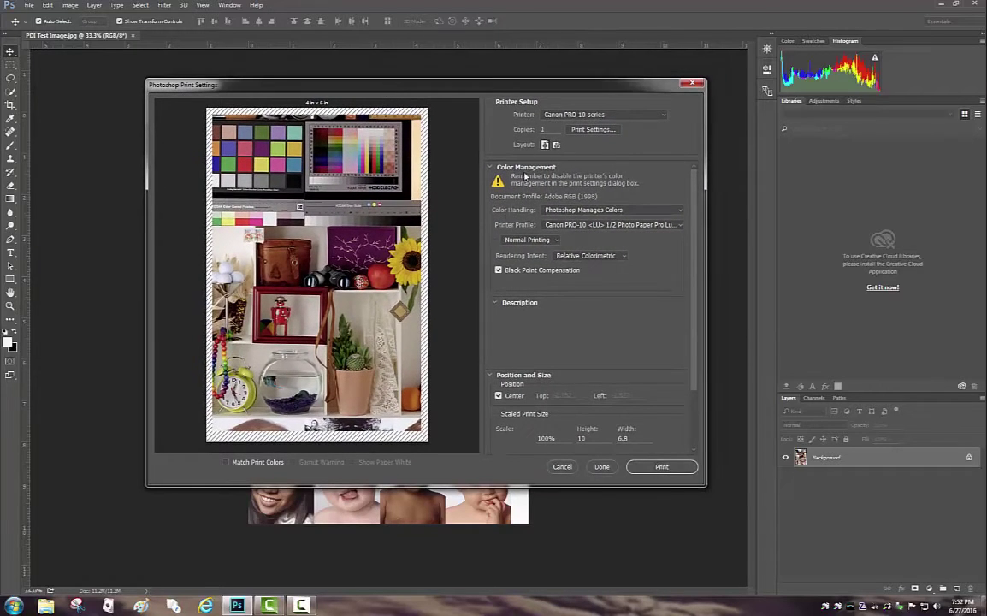
left_click(573, 115)
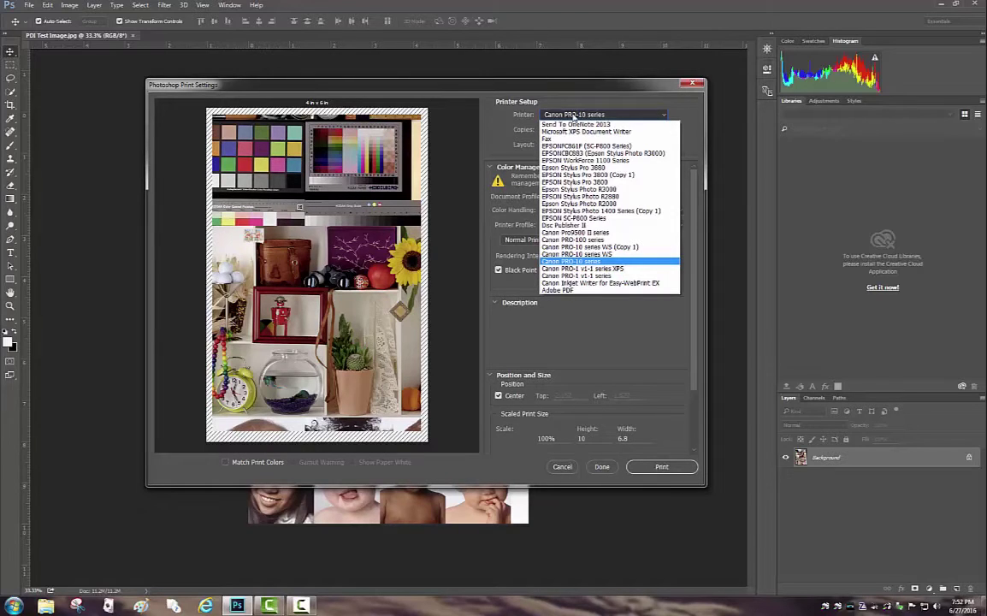
left_click(571, 240)
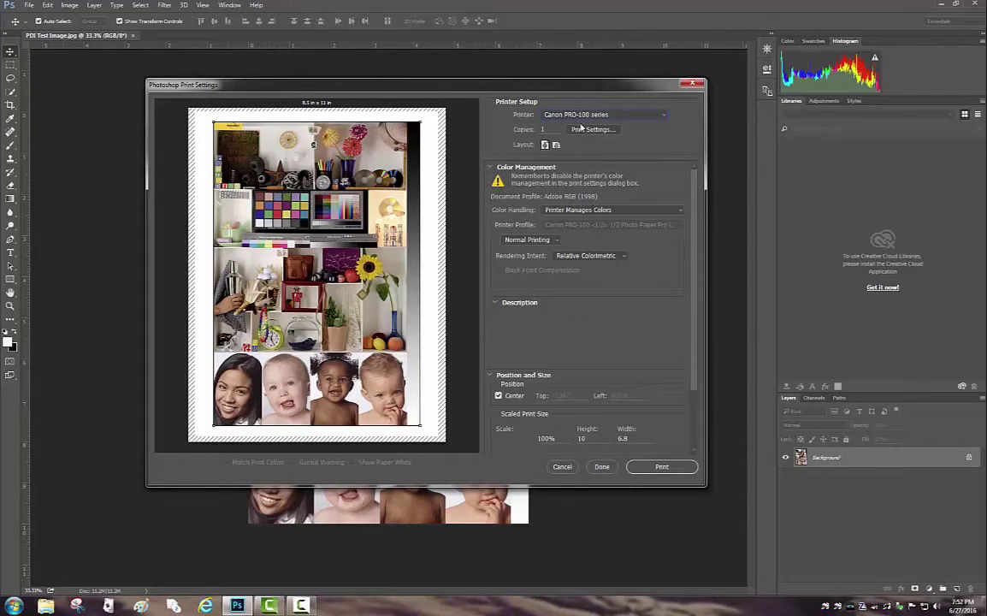
Step: Set Color Handling to Printer Manages Colors
left_click(566, 212)
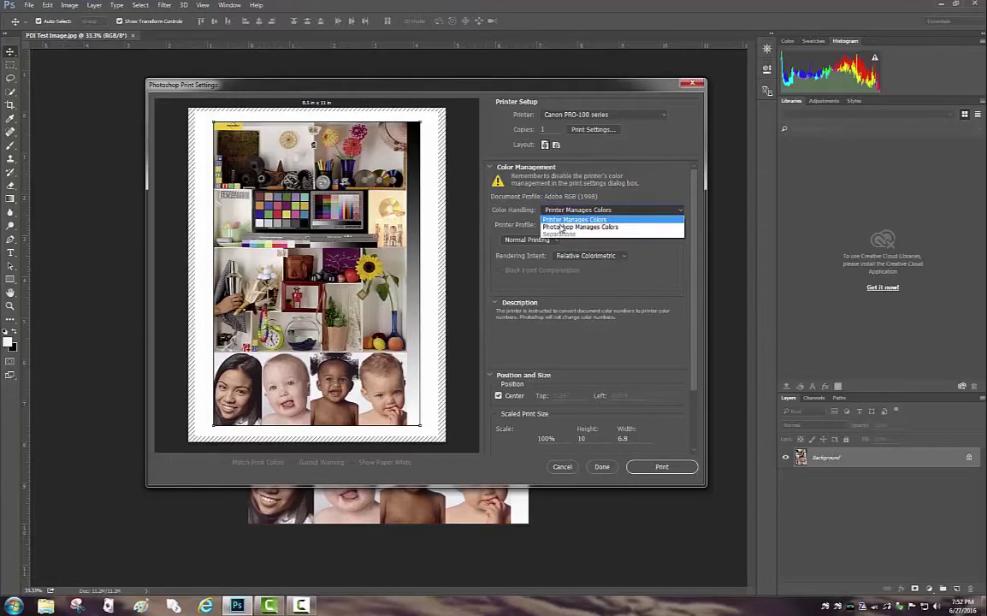
left_click(566, 219)
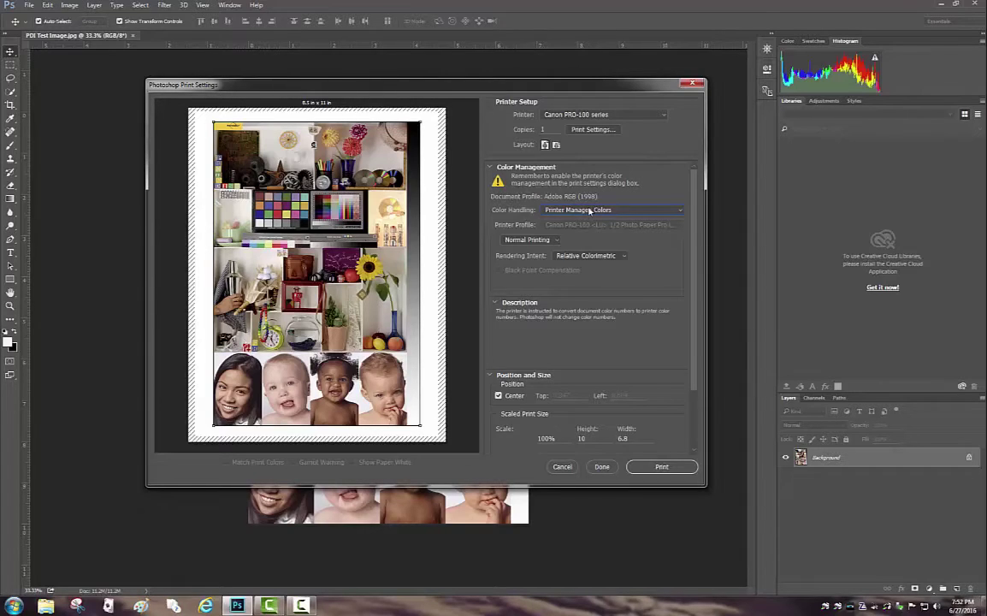
Step: In the Canon PRO-100 driver properties, apply the Photo Printing preset and uncheck Borderless Printing
left_click(593, 129)
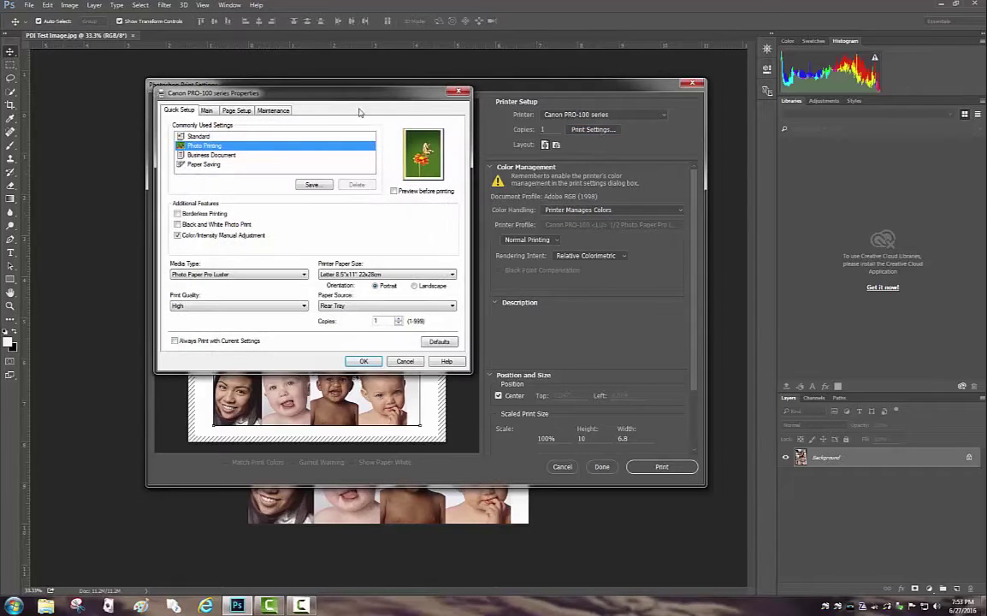
left_click_drag(323, 89, 492, 168)
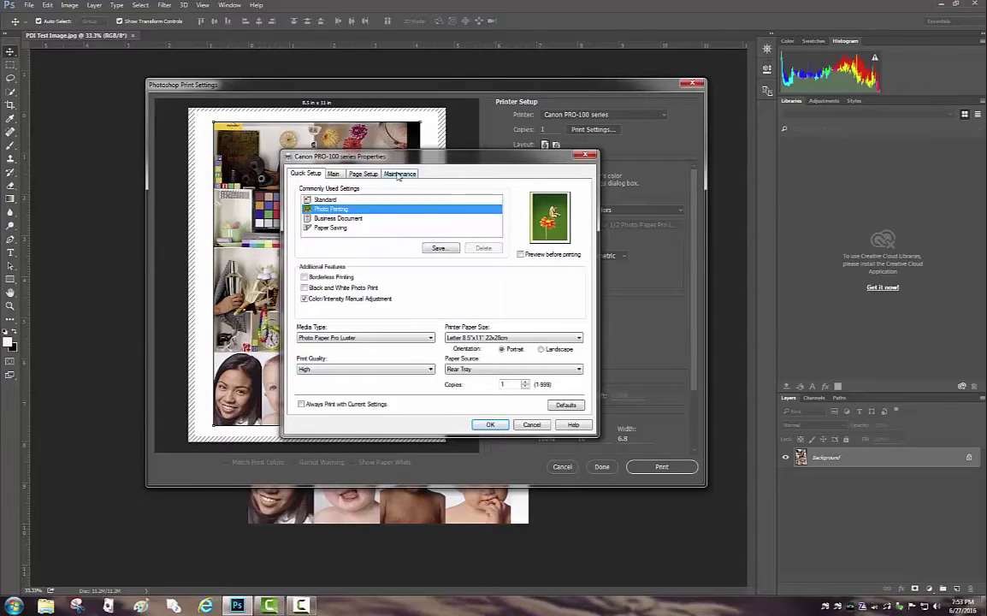
left_click(327, 200)
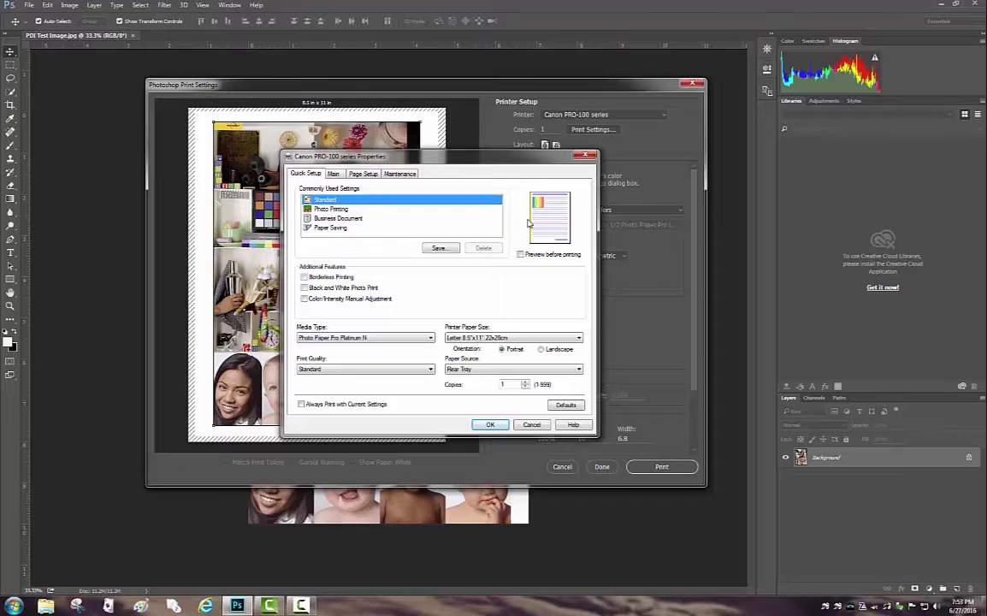
left_click(337, 211)
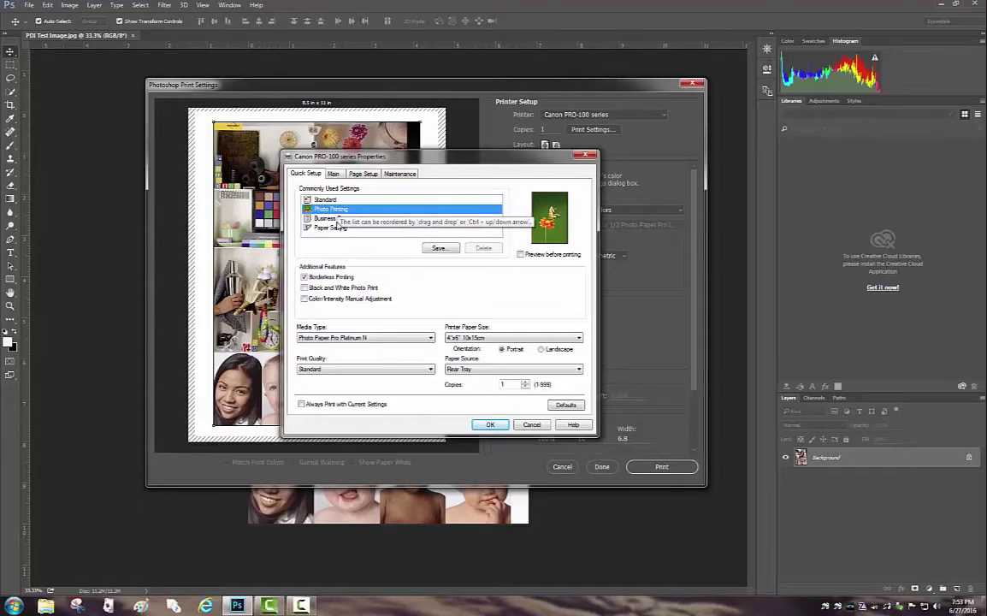
left_click(304, 277)
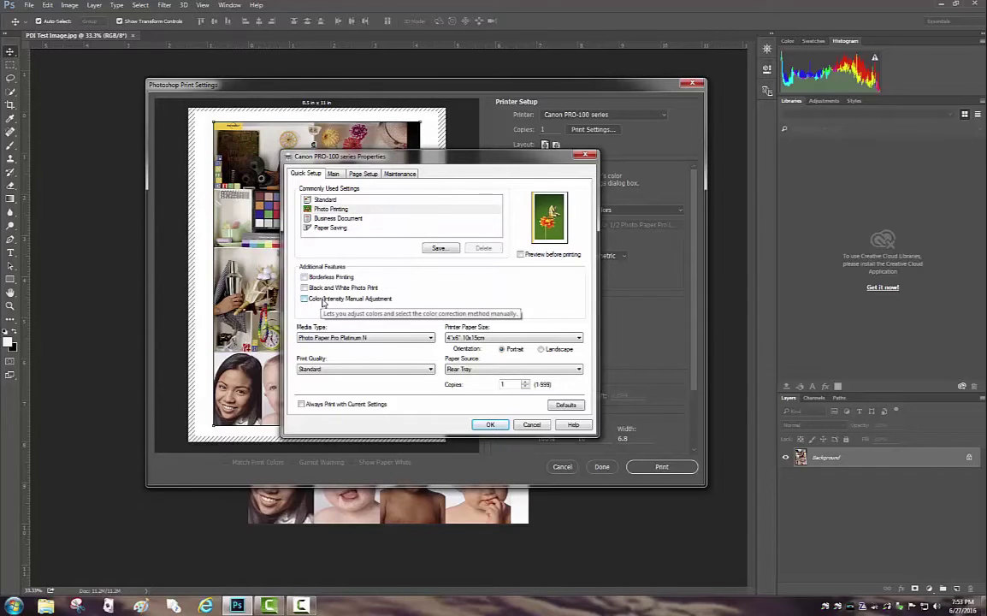
Step: Turn on Color/Intensity Manual Adjustment, choosing ICM colour correction with Perceptual intent
left_click(323, 300)
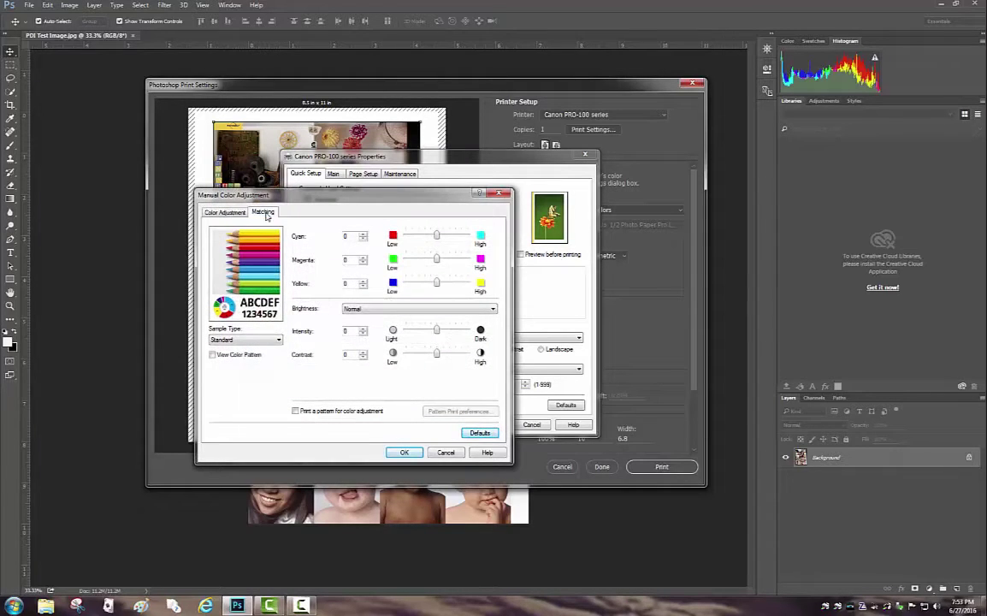
left_click(266, 214)
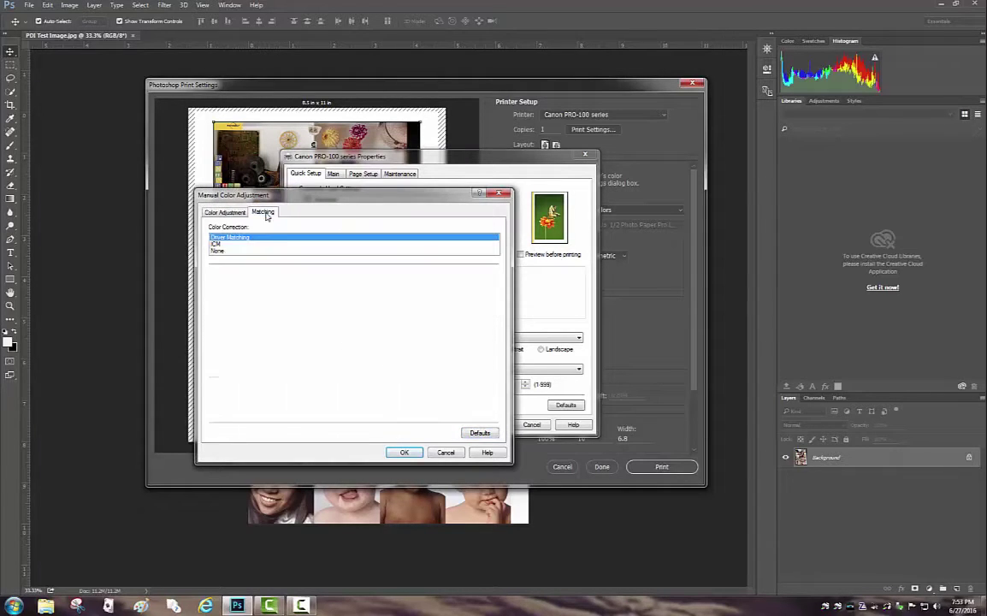
left_click(216, 243)
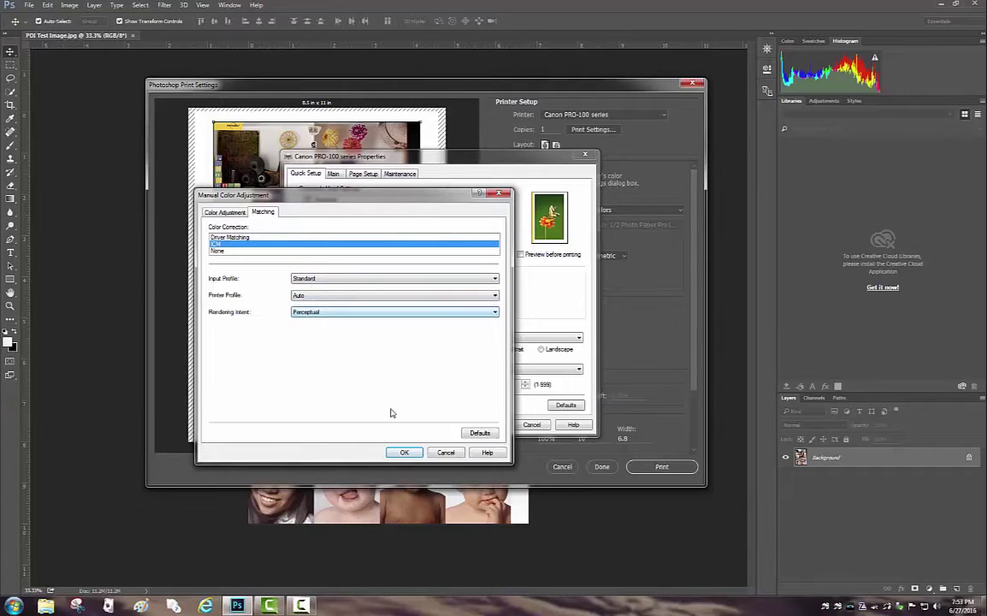
key("Return")
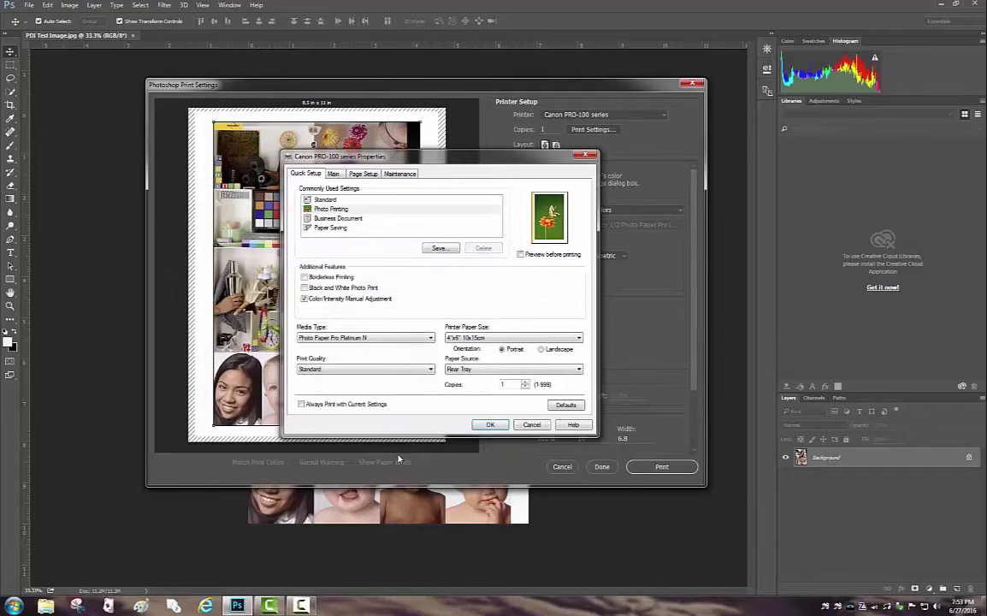
Step: Set media to Photo Paper Pro Luster, print quality to High, and paper size to Letter 8.5"x11"
left_click(331, 340)
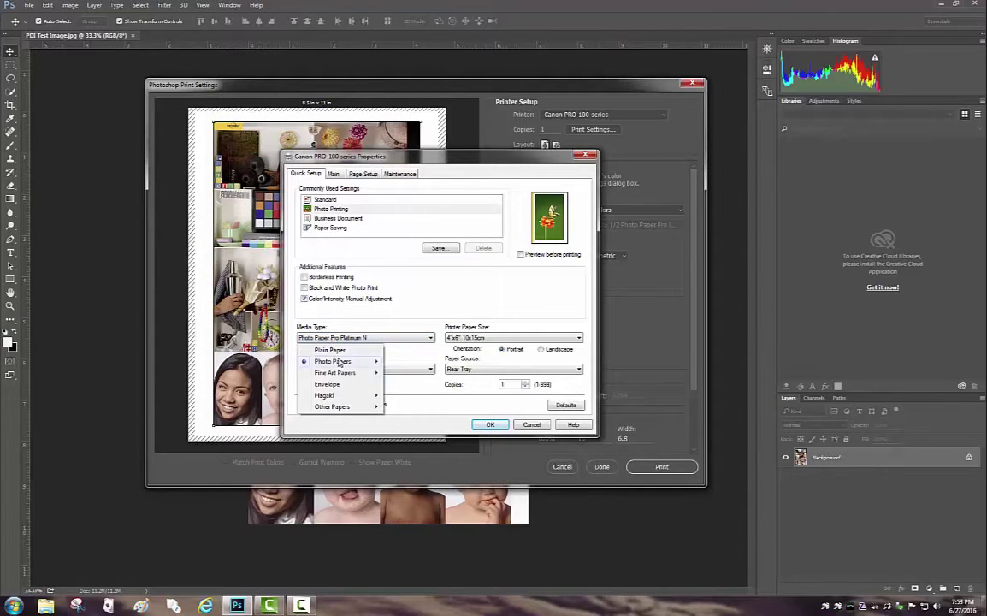
mouse_move(342, 365)
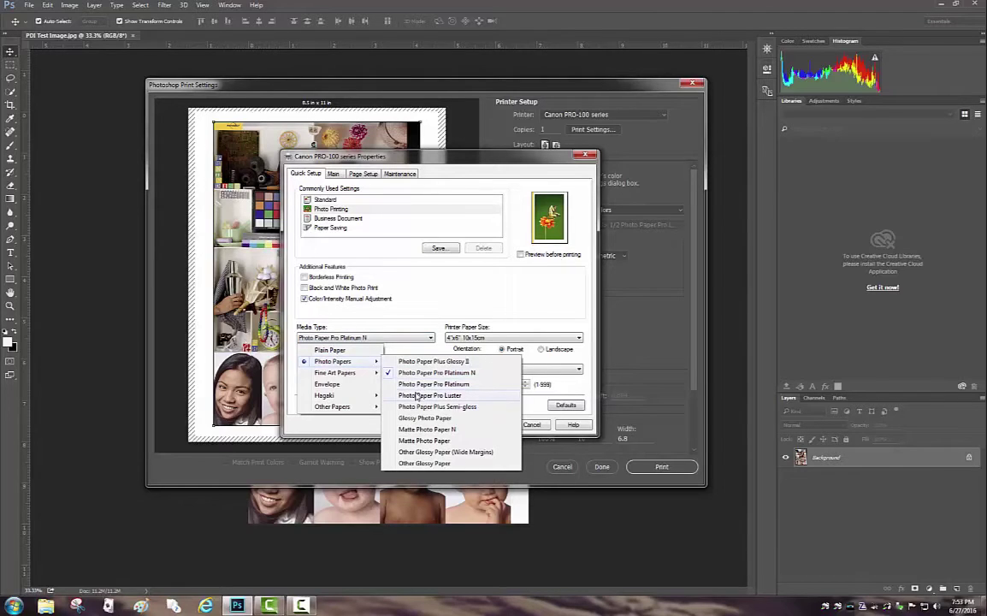
left_click(416, 397)
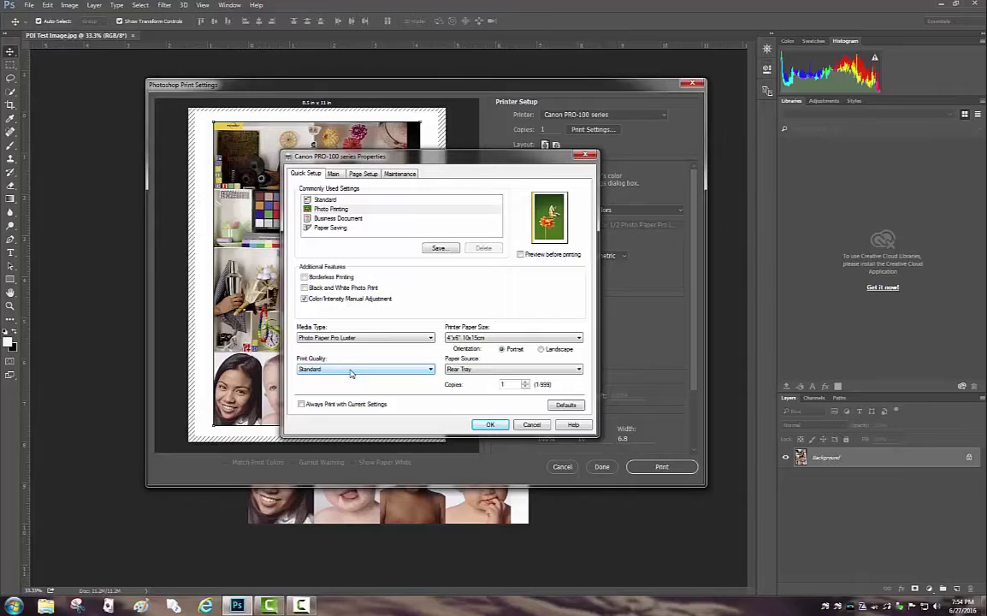
left_click(350, 371)
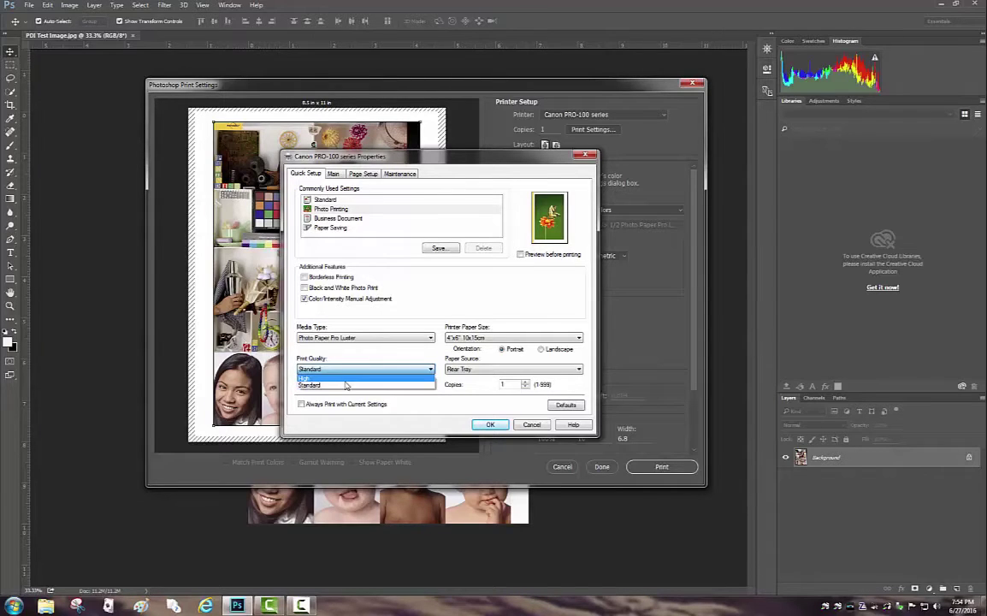
left_click(345, 385)
left_click(345, 370)
left_click(347, 370)
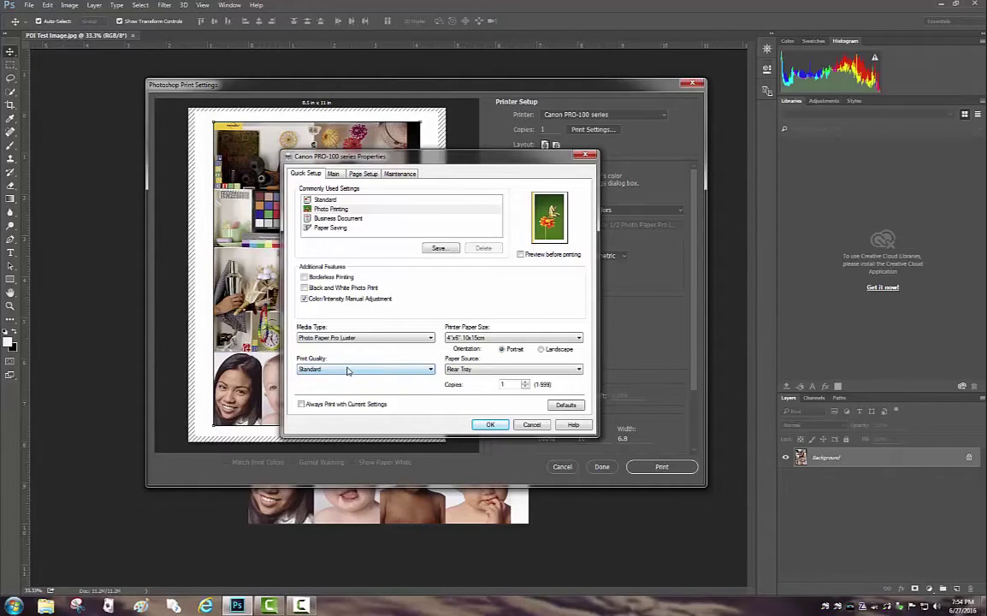
left_click(348, 370)
left_click(354, 381)
left_click(468, 338)
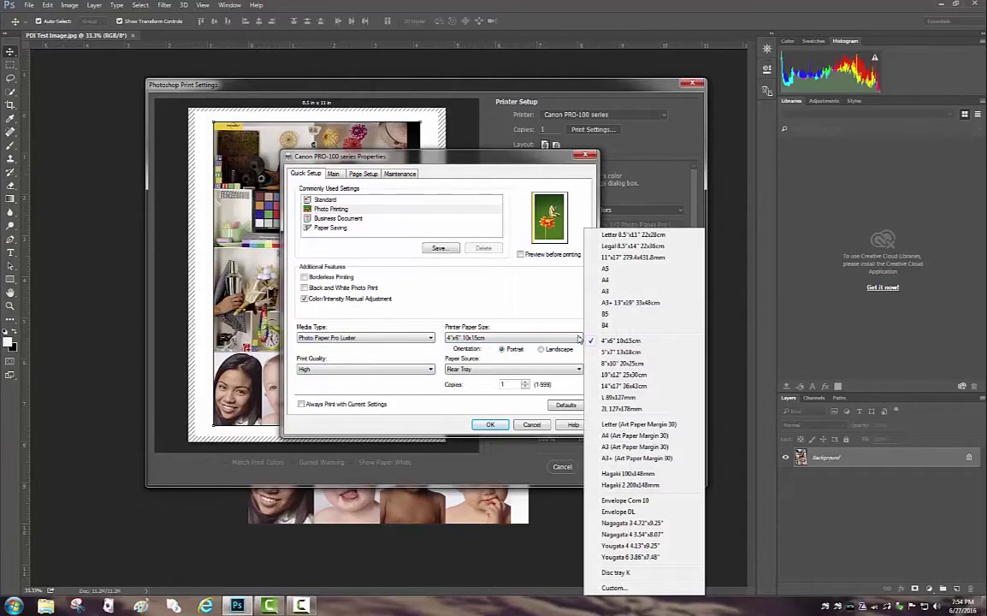
left_click(634, 235)
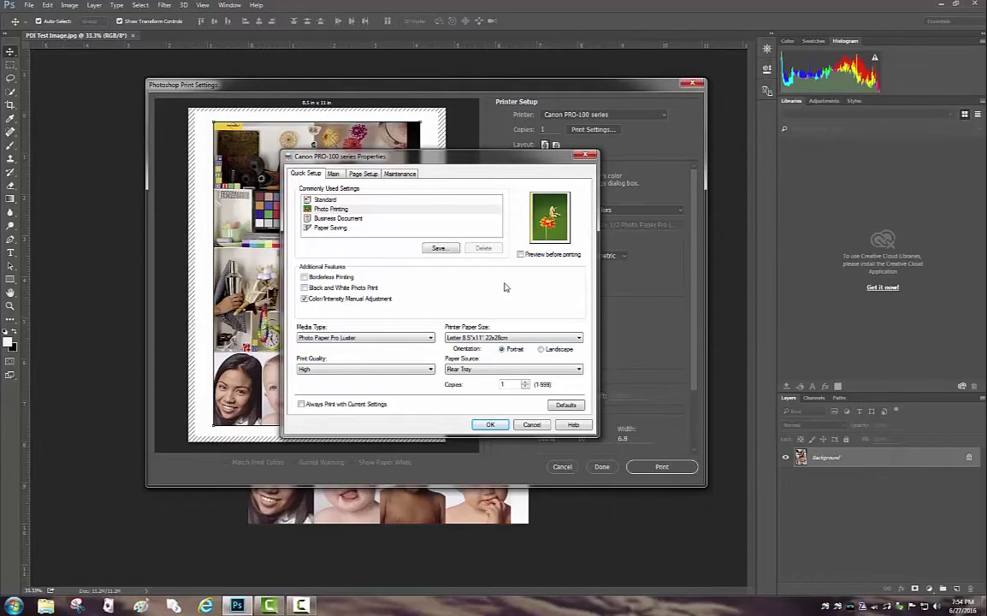
Step: Apply the Canon driver settings, then reopen the driver properties and its Manual Color Adjustment dialog
left_click(490, 425)
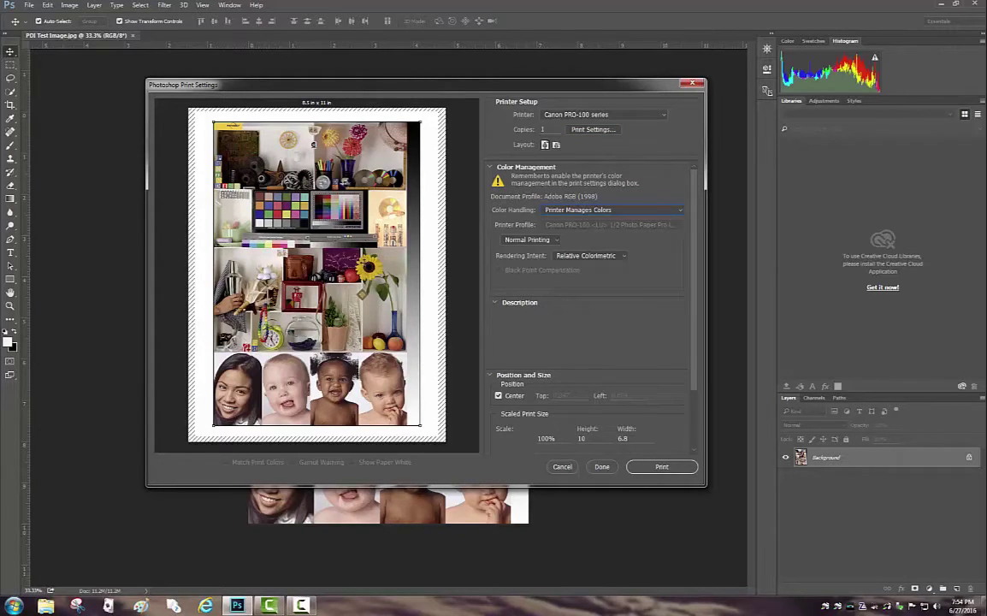
left_click(590, 129)
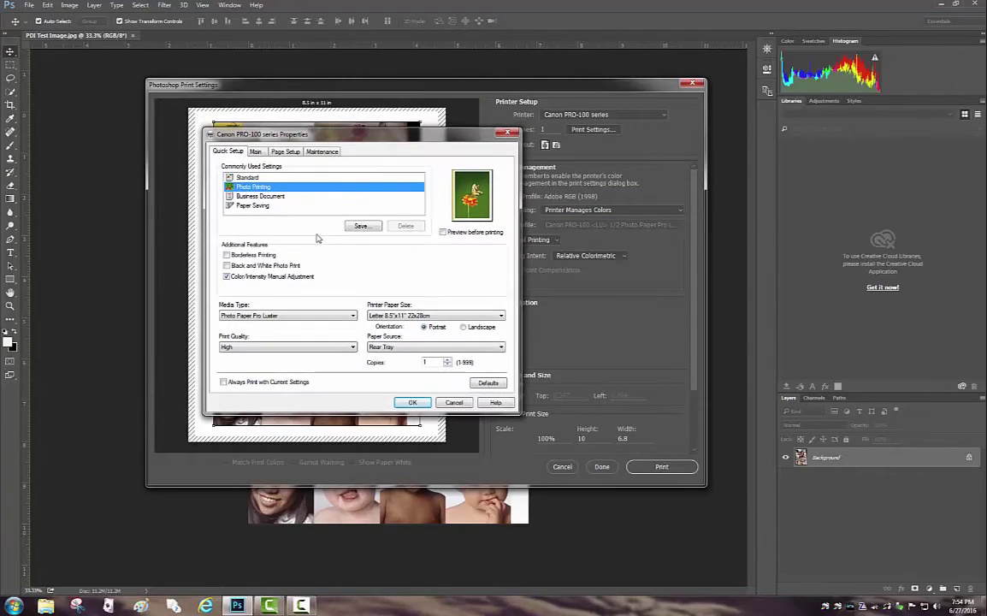
left_click(263, 278)
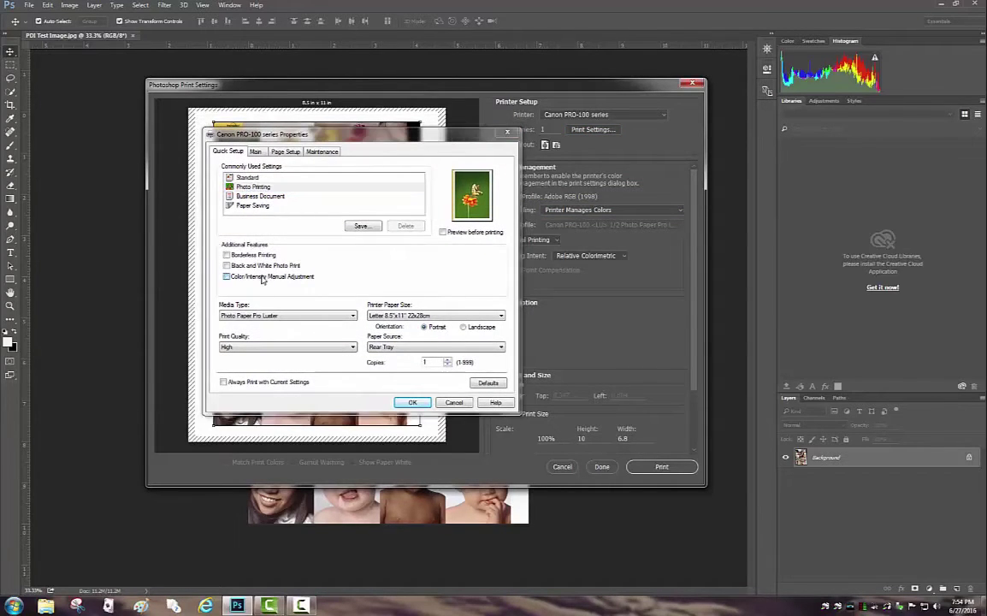
Step: Keep the ICM printer profile on Auto, set Perceptual rendering, and confirm both Canon dialogs
left_click(185, 191)
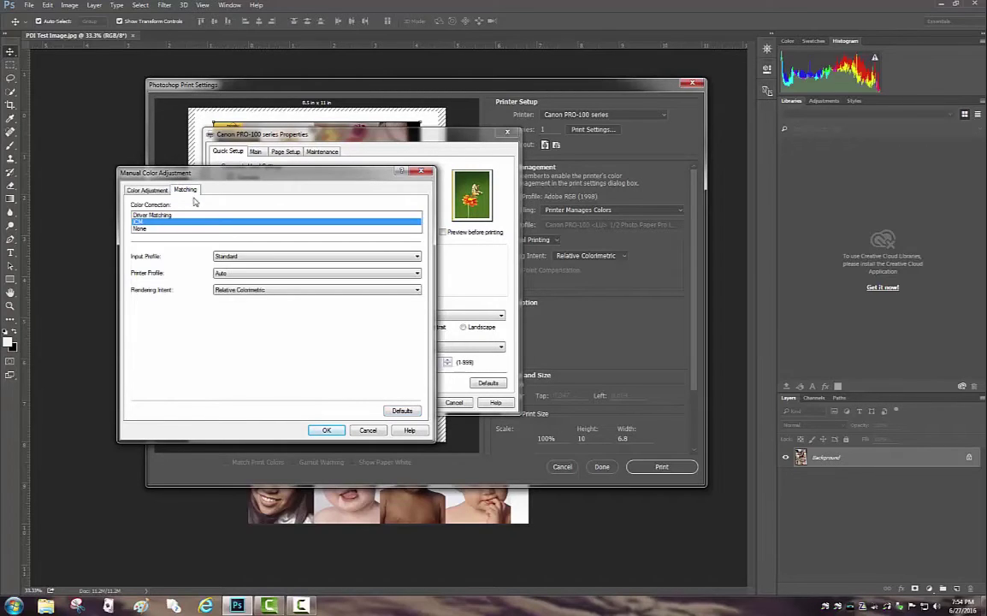
left_click(228, 276)
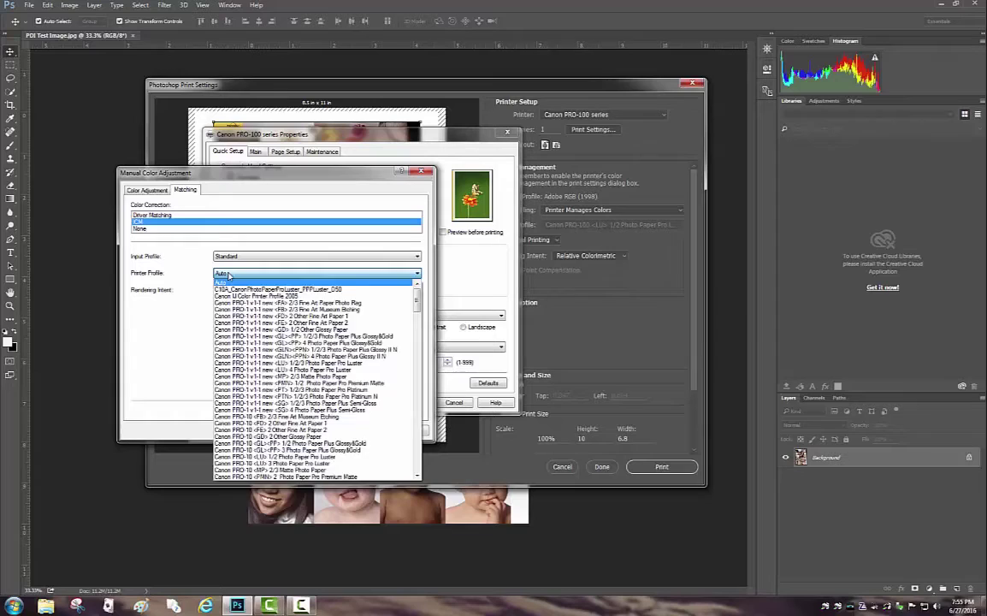
left_click(223, 273)
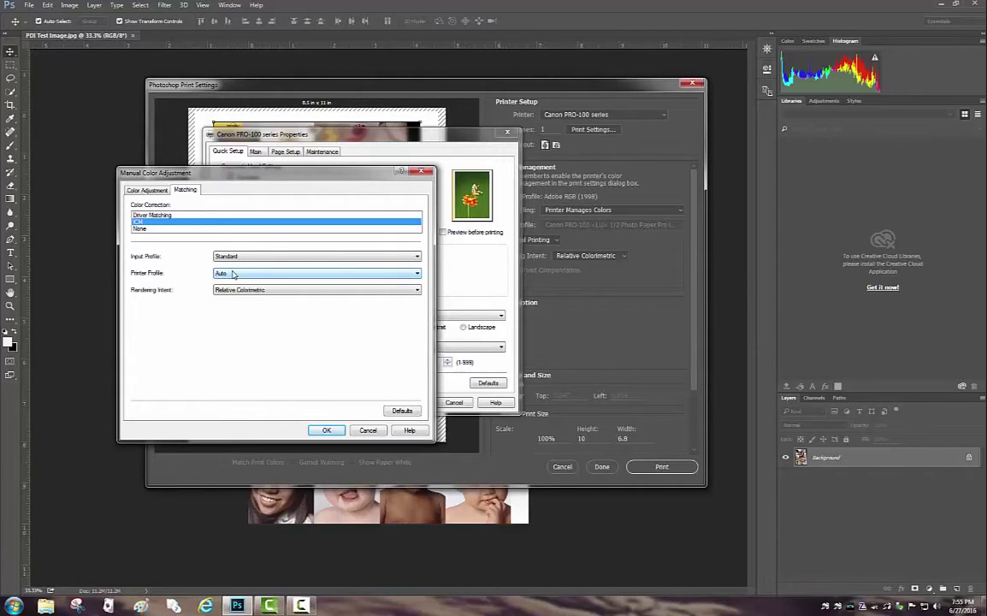
left_click(238, 290)
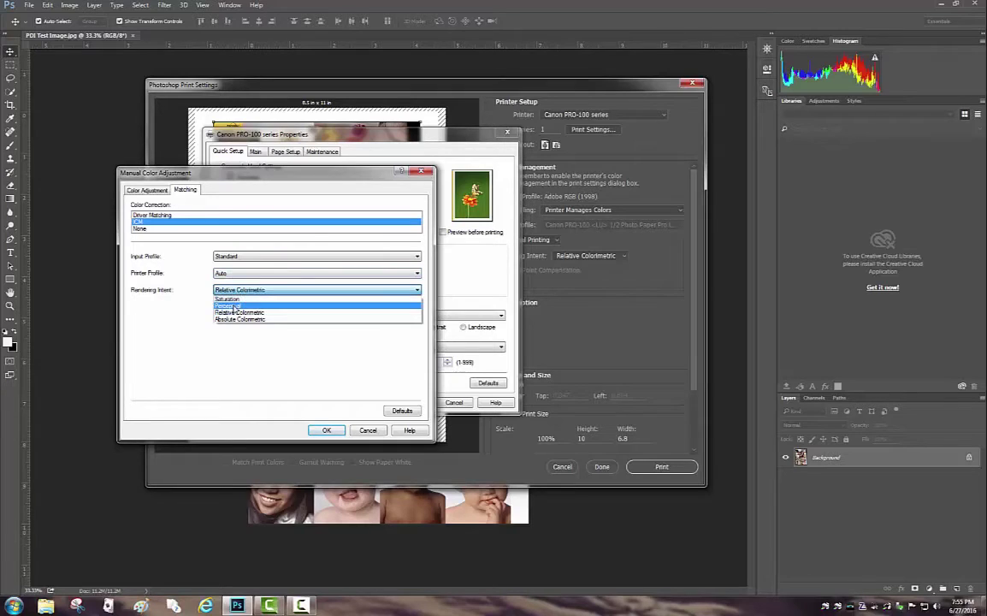
left_click(237, 305)
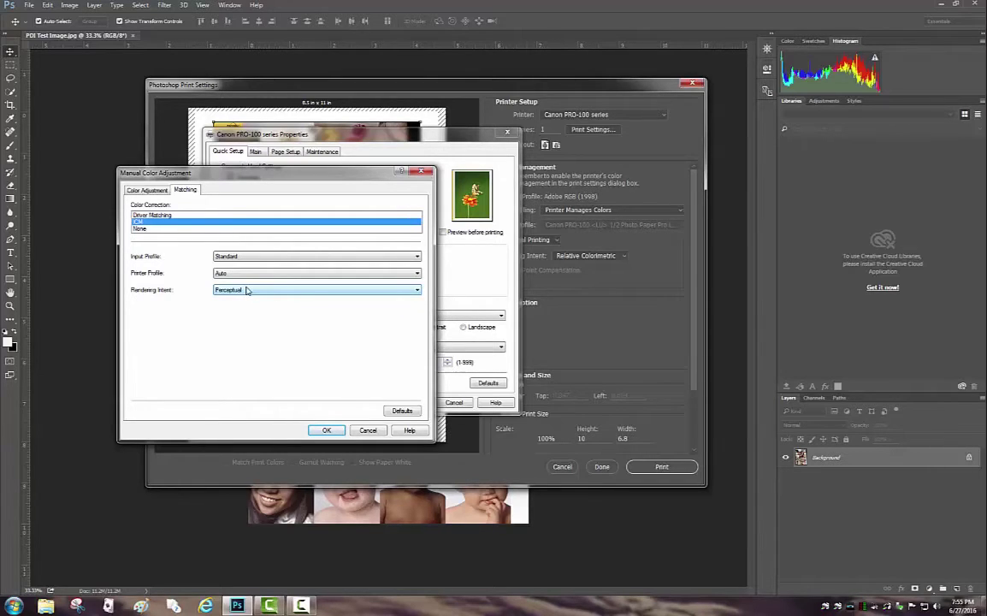
left_click(324, 431)
left_click(410, 403)
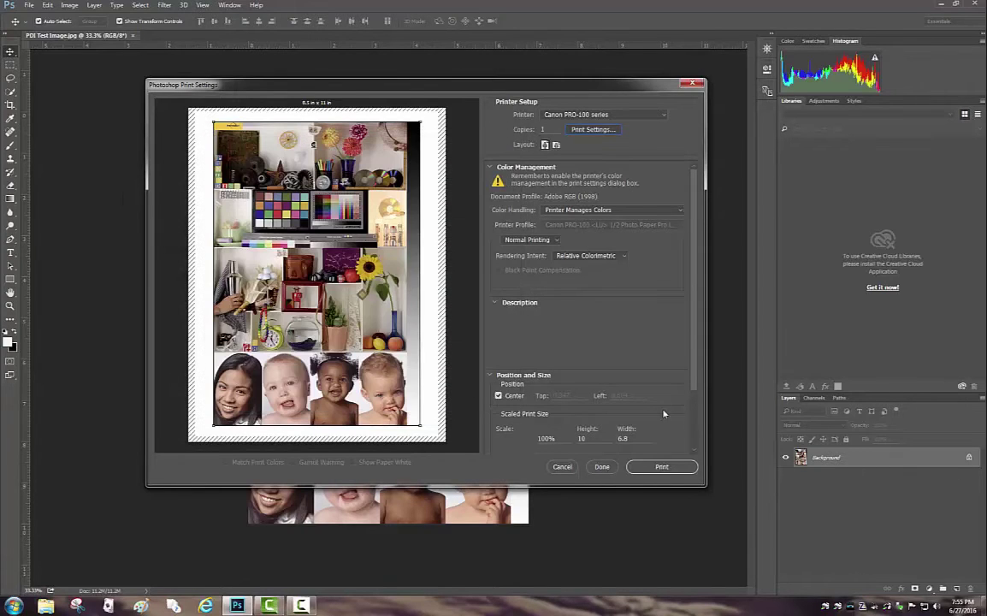
Step: Reopen Print Settings with Ctrl+P and select EPSON Stylus Pro 3800 as the printer
left_click(693, 85)
key("ctrl+p")
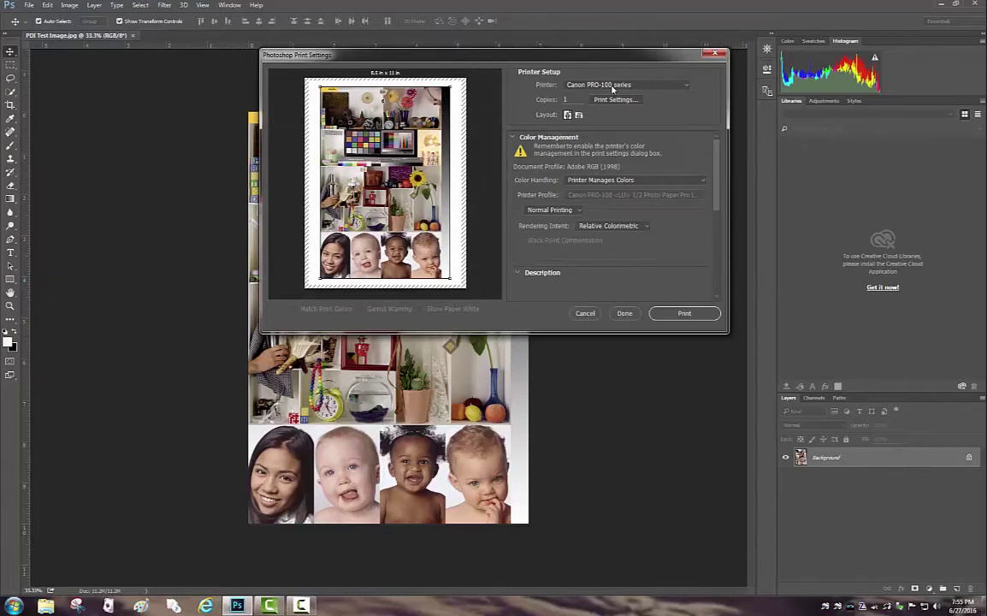
left_click(612, 86)
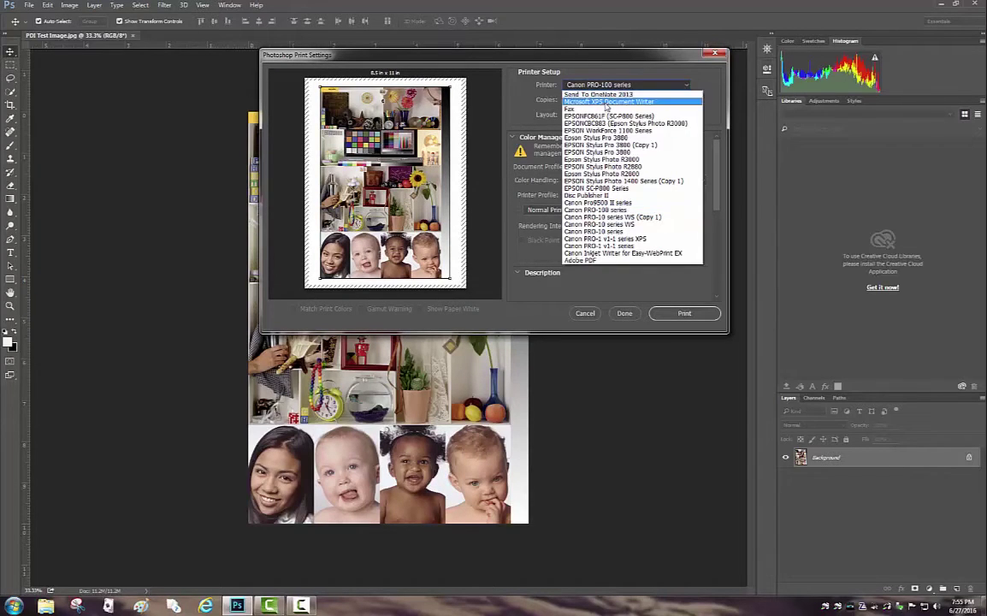
left_click(589, 152)
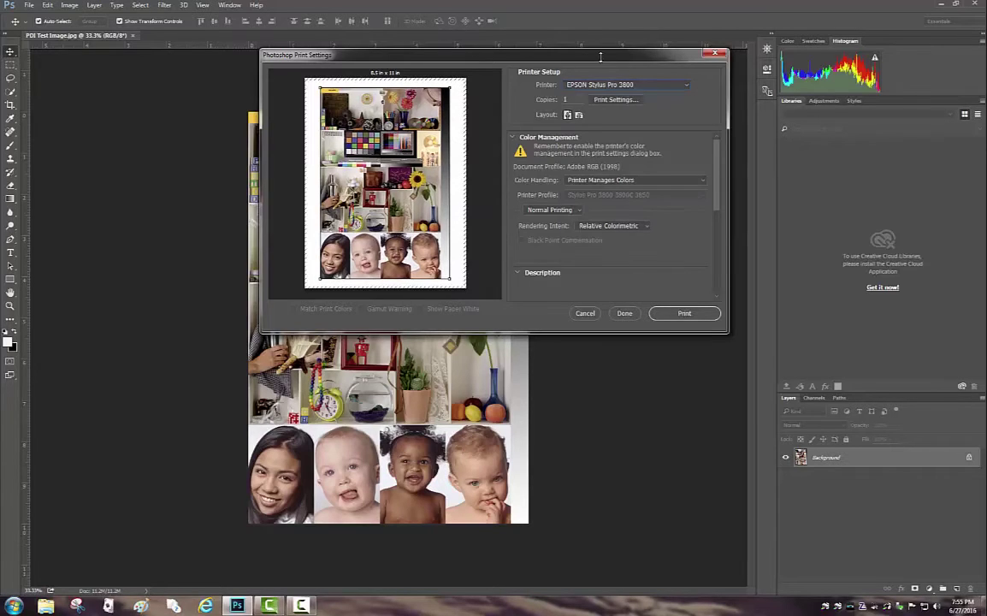
left_click_drag(601, 59, 561, 152)
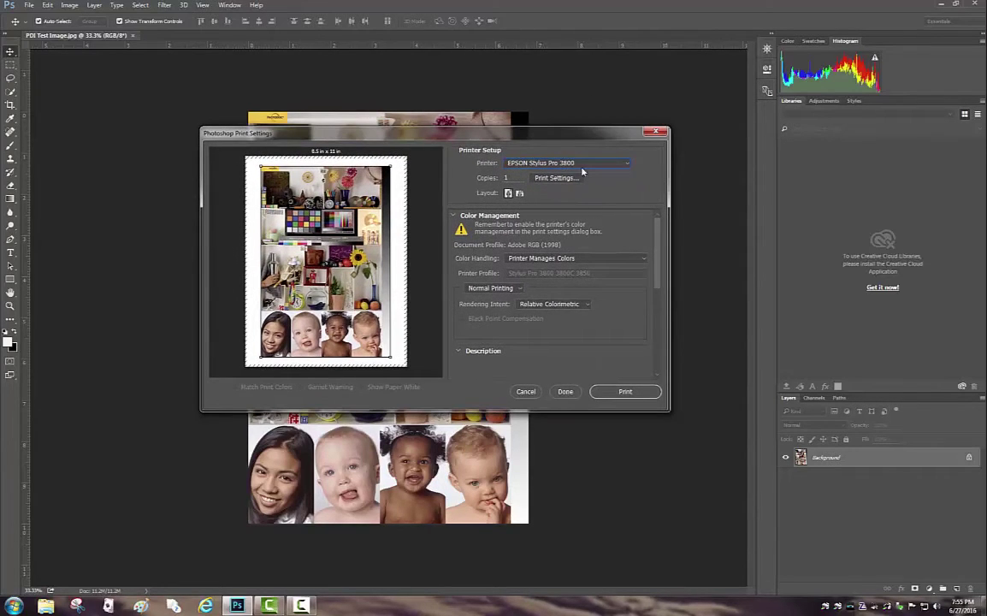
left_click(580, 165)
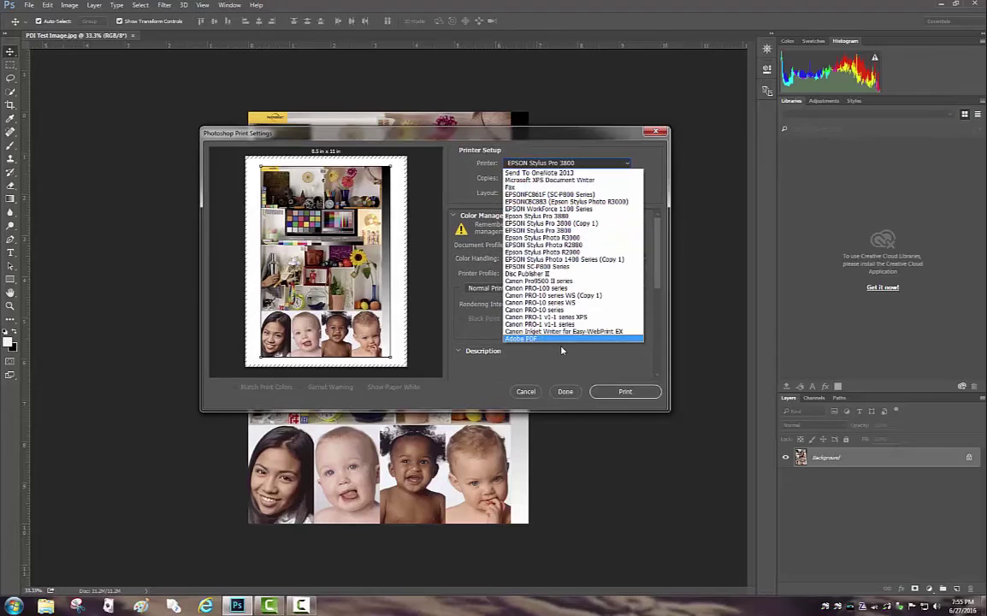
left_click(564, 161)
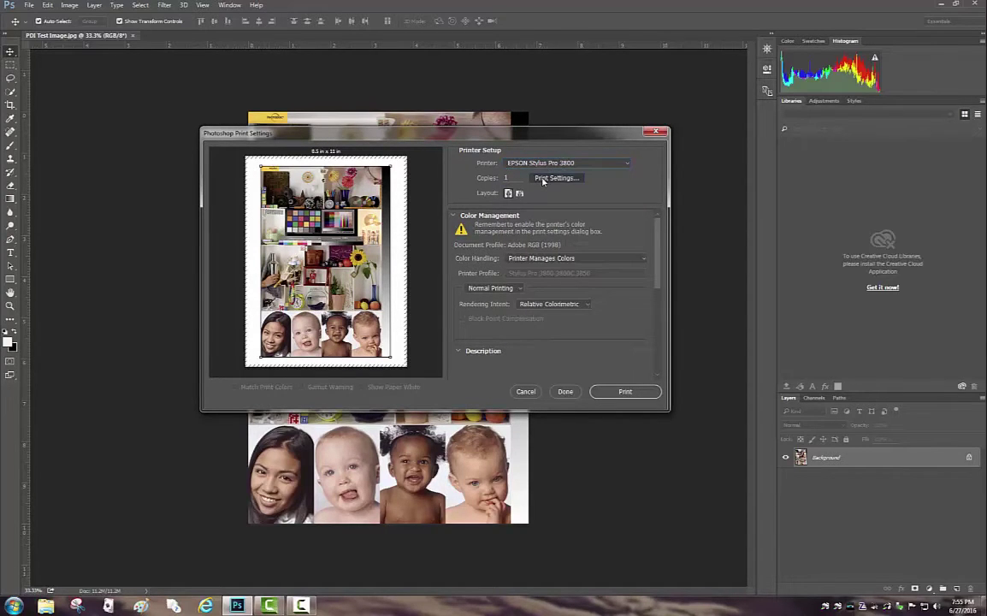
Step: In the EPSON 3800 driver properties, switch colour adjustment to Color Controls and view its settings
left_click(542, 179)
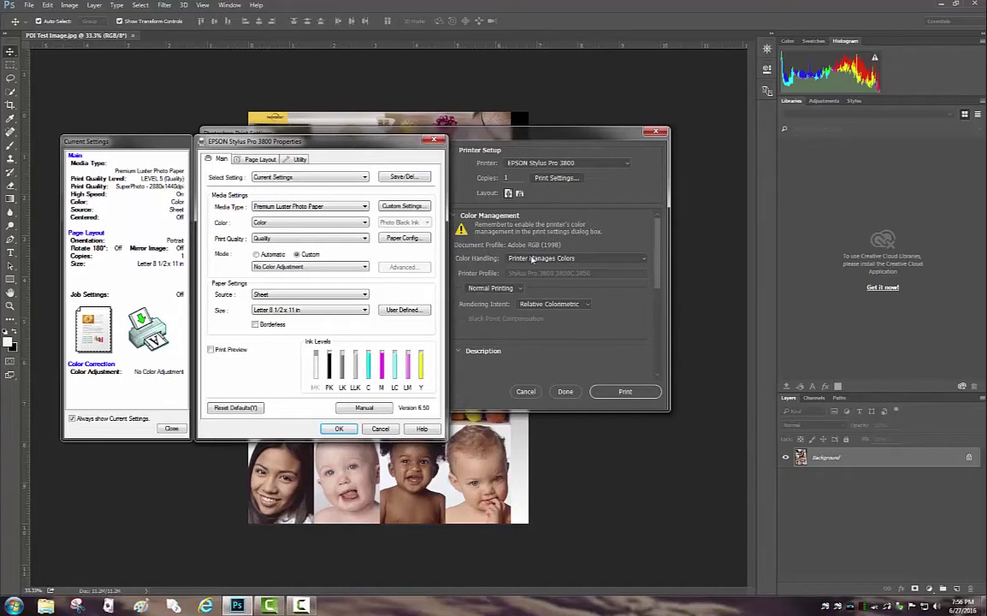
left_click_drag(342, 142, 473, 137)
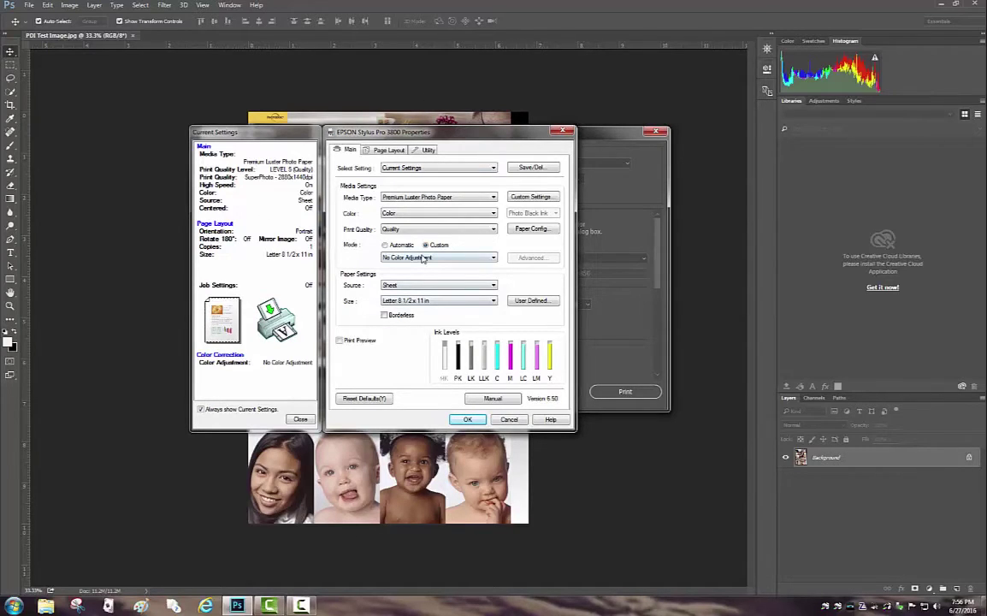
left_click(422, 259)
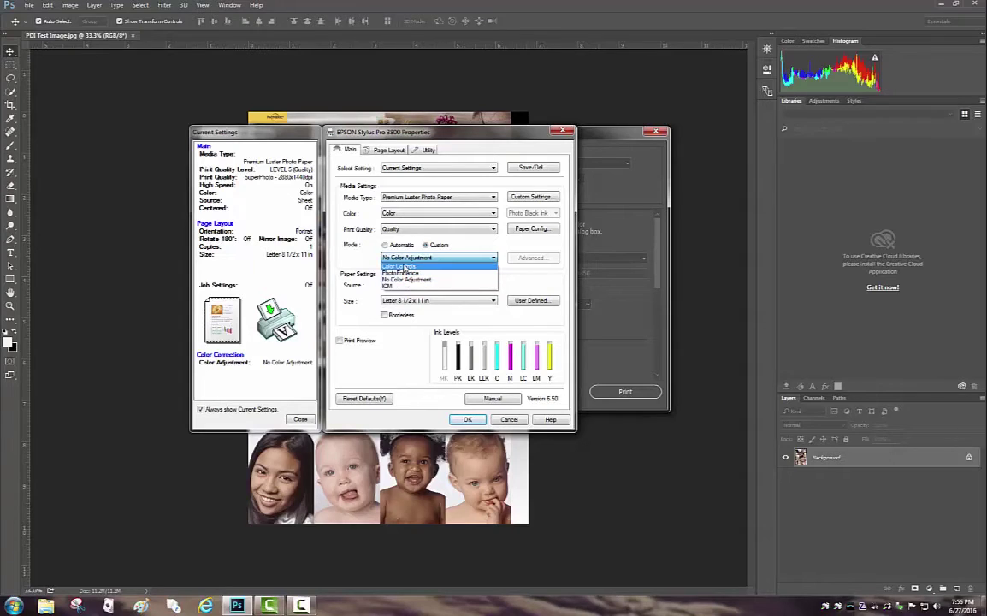
left_click(402, 267)
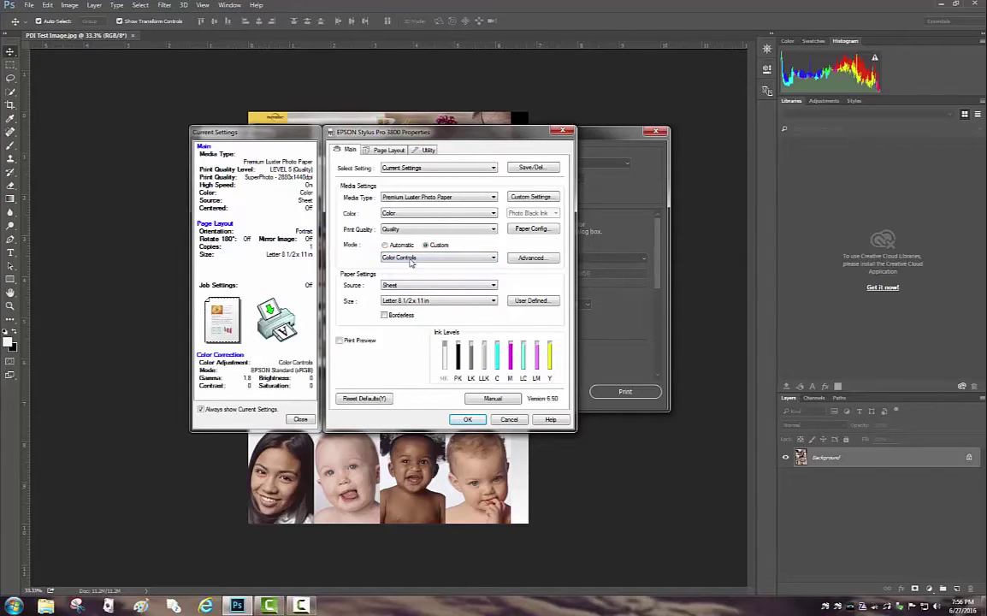
left_click(530, 257)
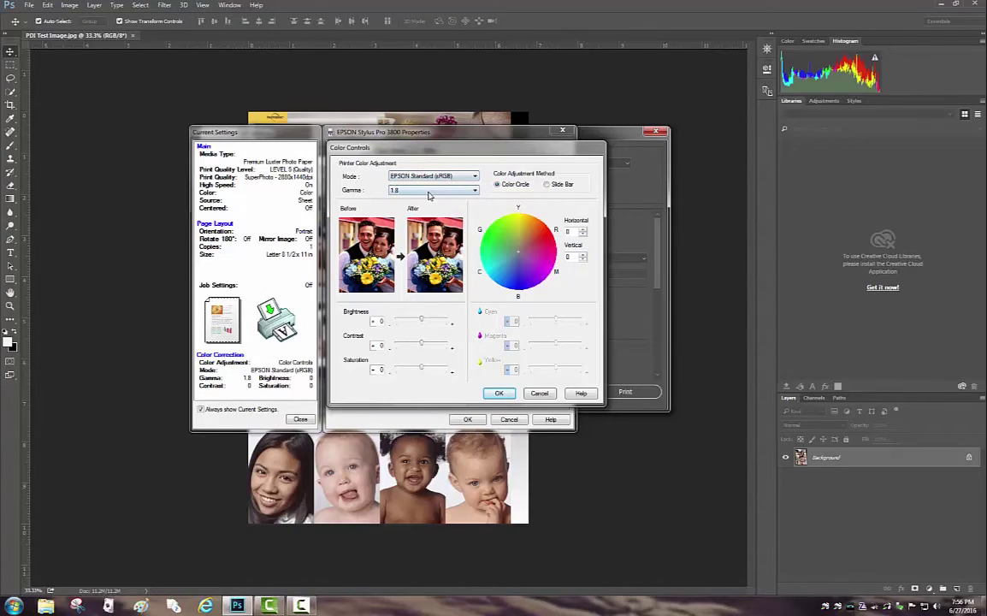
Step: Choose gamma 2.2 in the EPSON 3800's Color Controls, settling on it after trying 1.8, and confirm
left_click(431, 191)
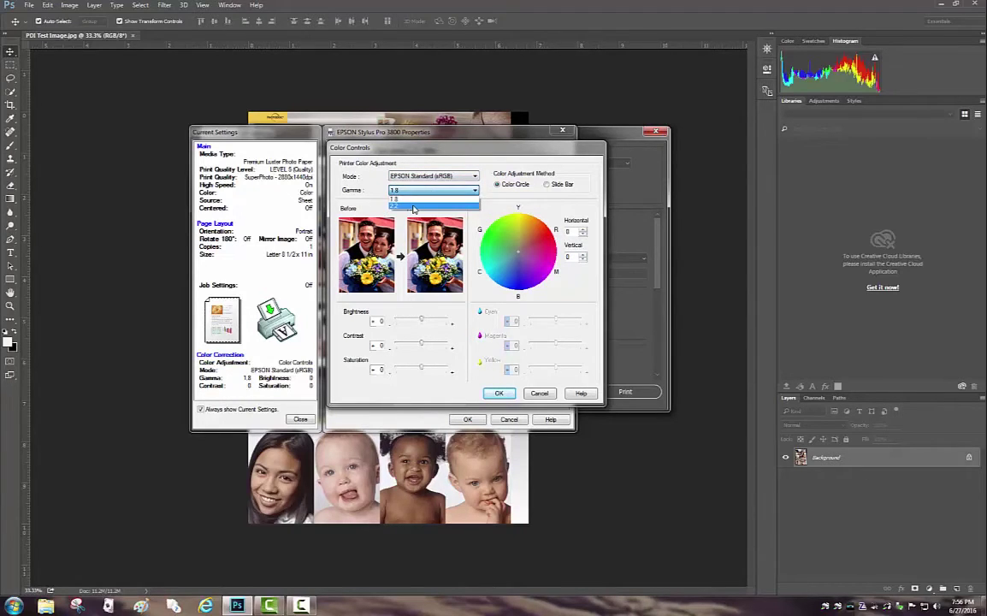
left_click(399, 206)
left_click(400, 192)
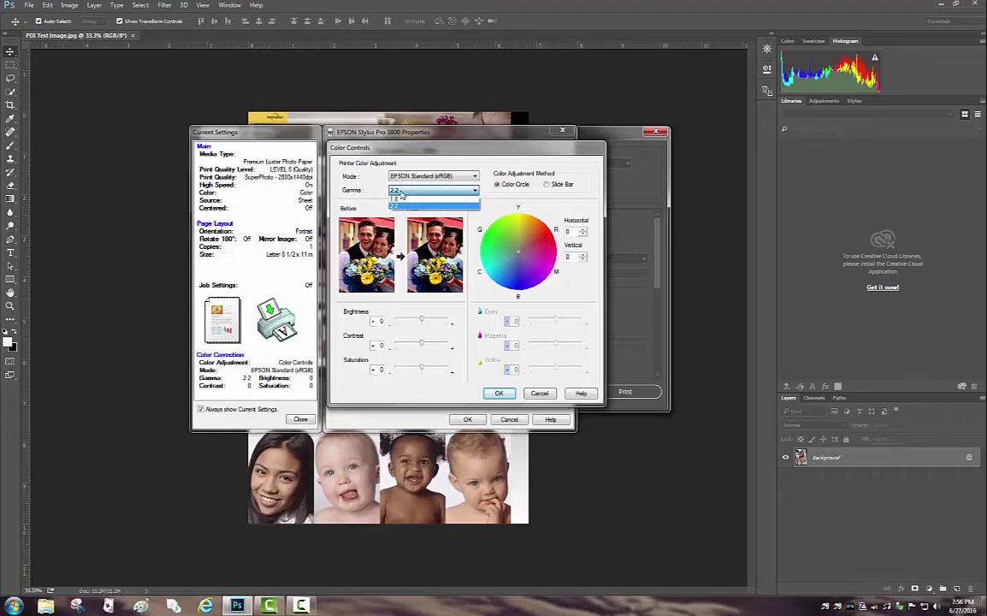
left_click(403, 197)
left_click(405, 192)
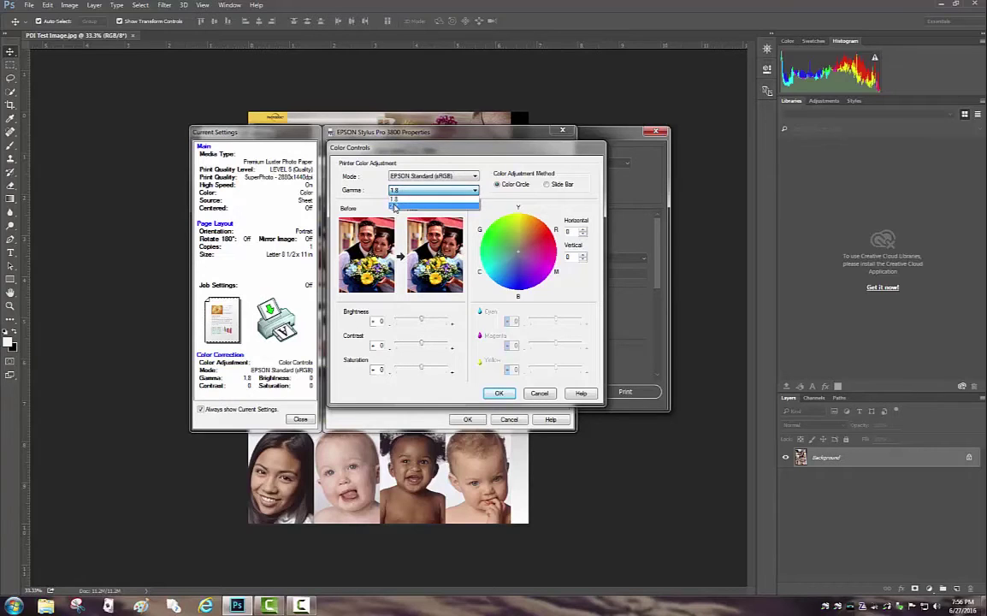
left_click(417, 206)
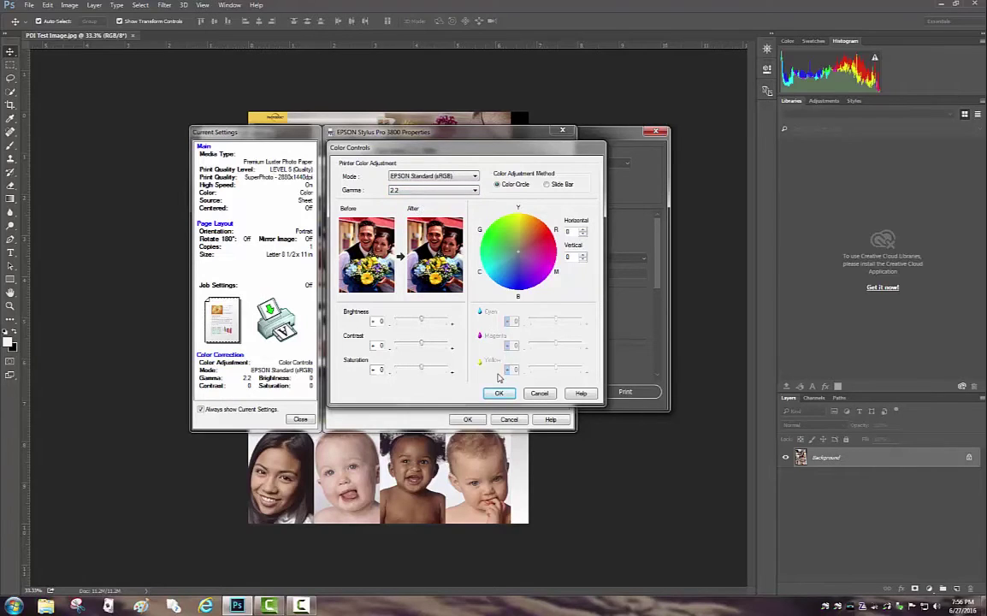
left_click(402, 190)
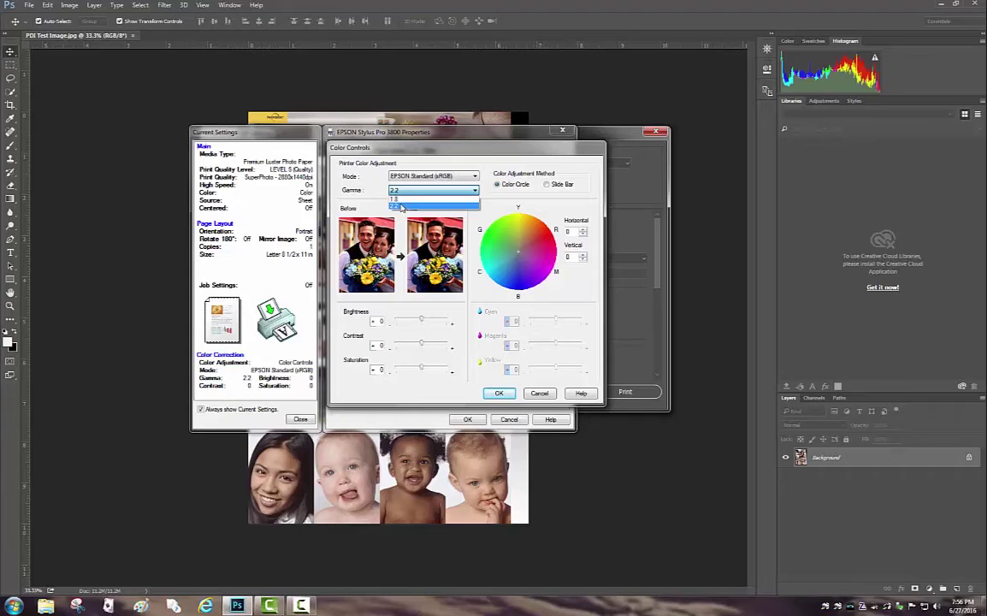
left_click(408, 206)
key("Return")
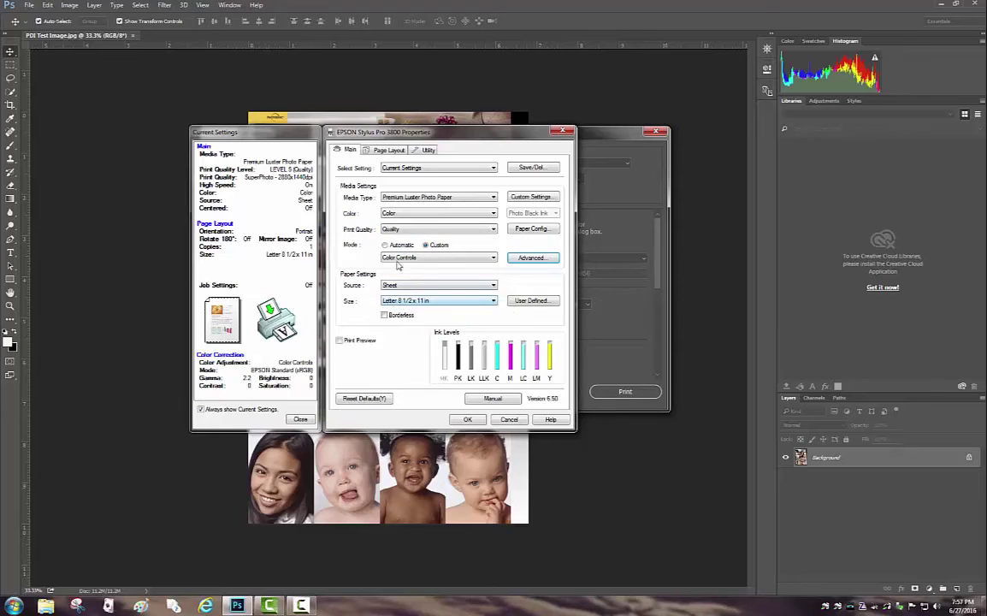
Step: Switch the Epson colour mode to Automatic with EPSON Standard (sRGB)
left_click(385, 246)
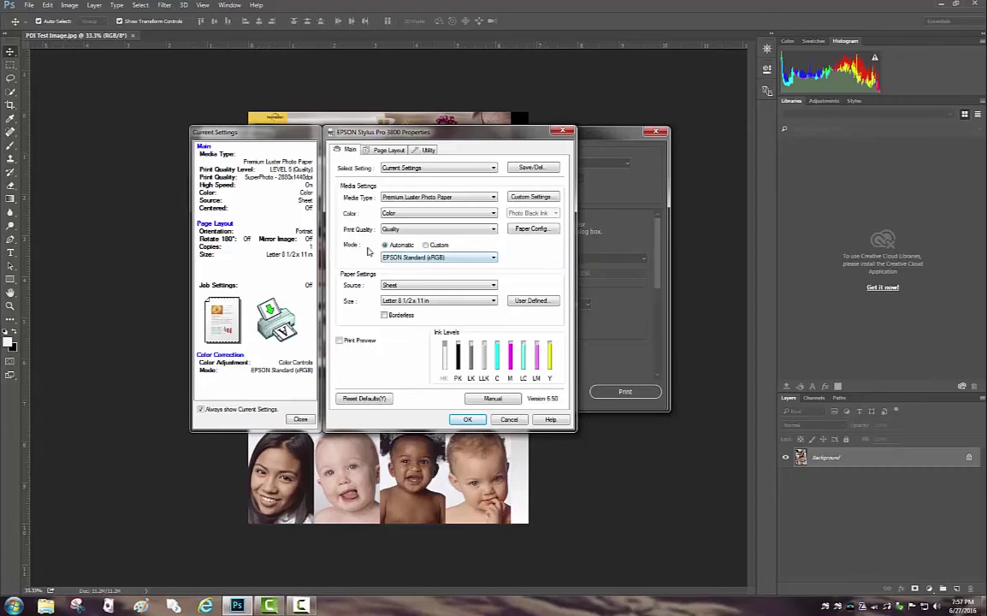
left_click(389, 257)
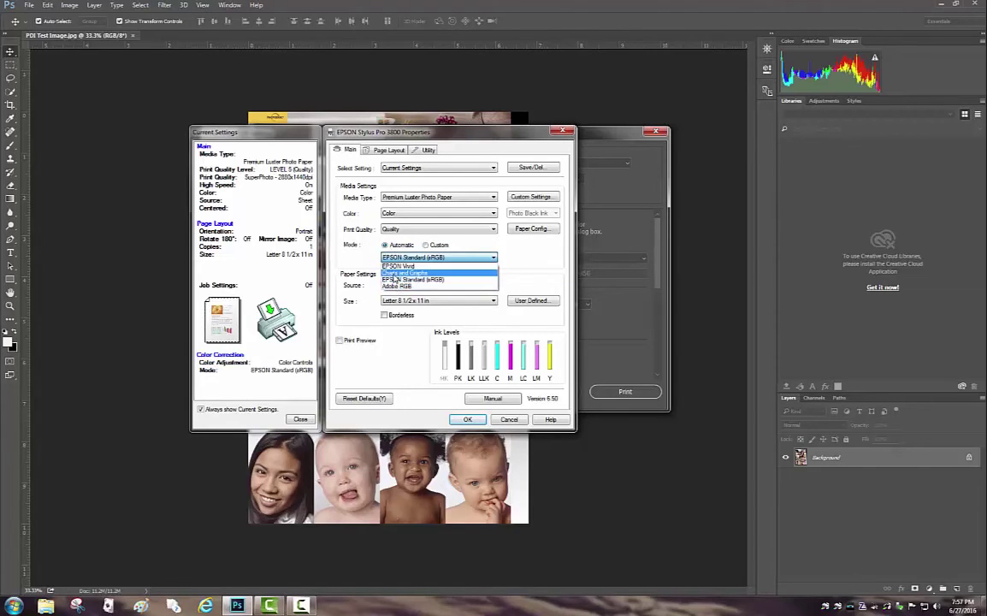
left_click(395, 279)
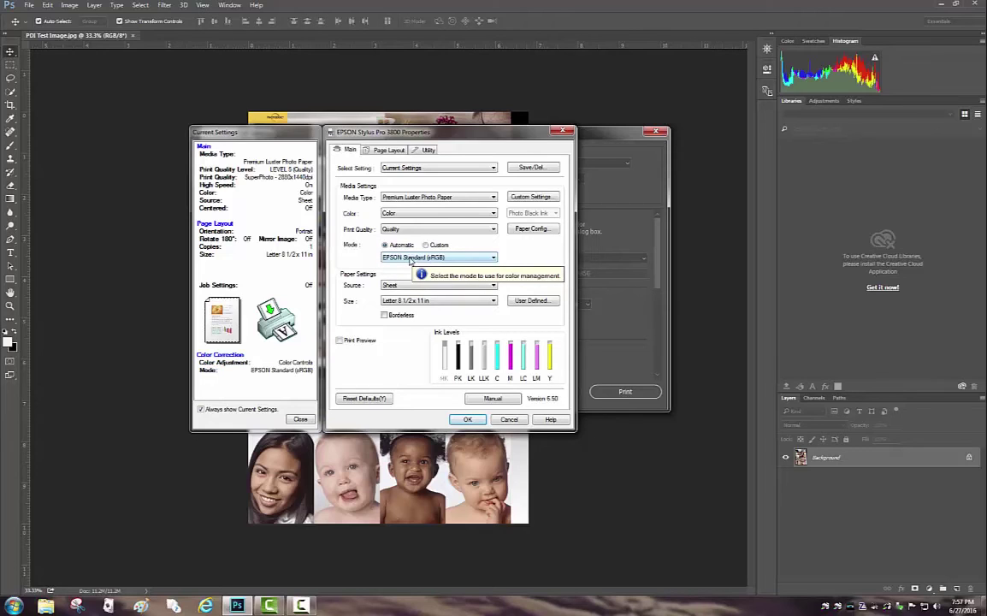
Step: Check the Epson Page Layout settings, then return to the main media and paper settings
left_click(389, 150)
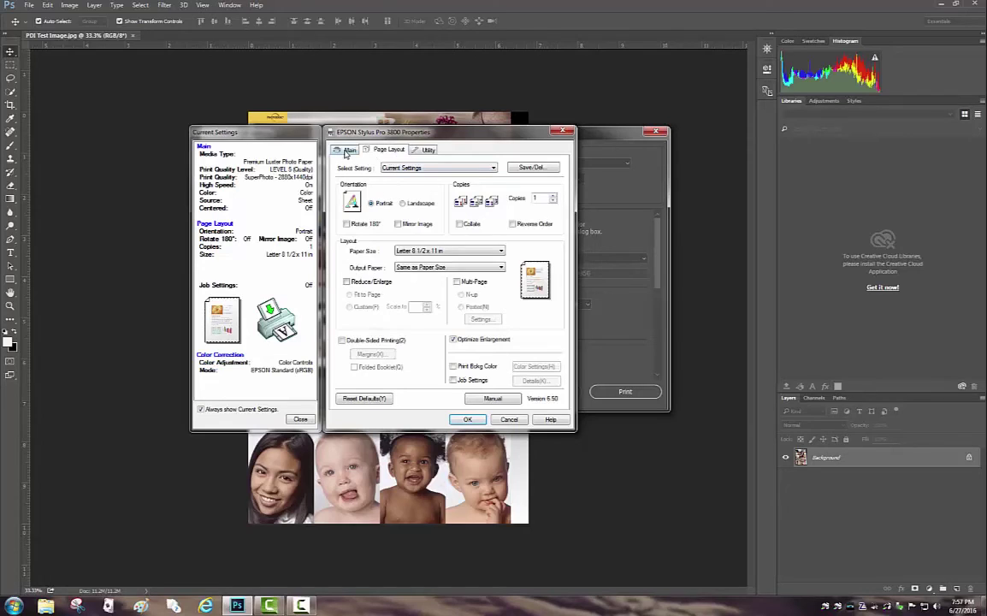
left_click(346, 150)
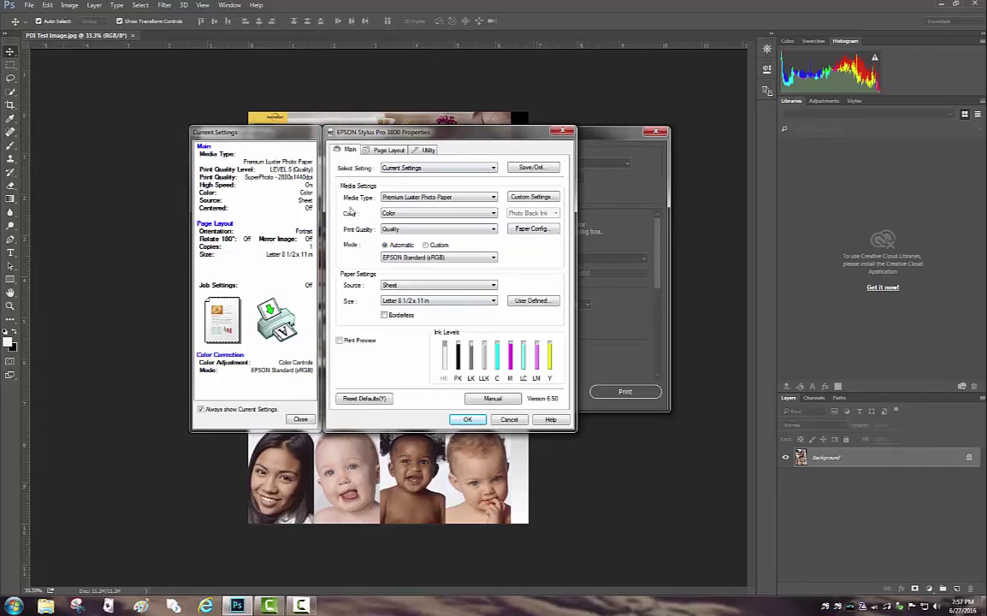
left_click_drag(475, 136, 466, 157)
Step: Accept the Epson settings and leave Scale to Fit Media unchecked, keeping 100% at 10 × 6.8 in
left_click(458, 439)
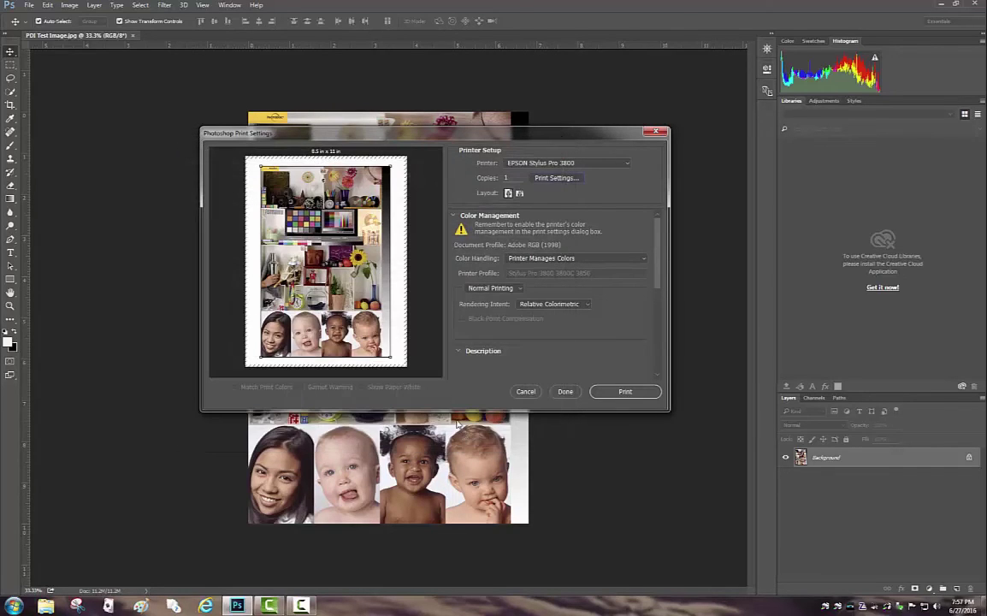
scroll(667, 286, "down", 3)
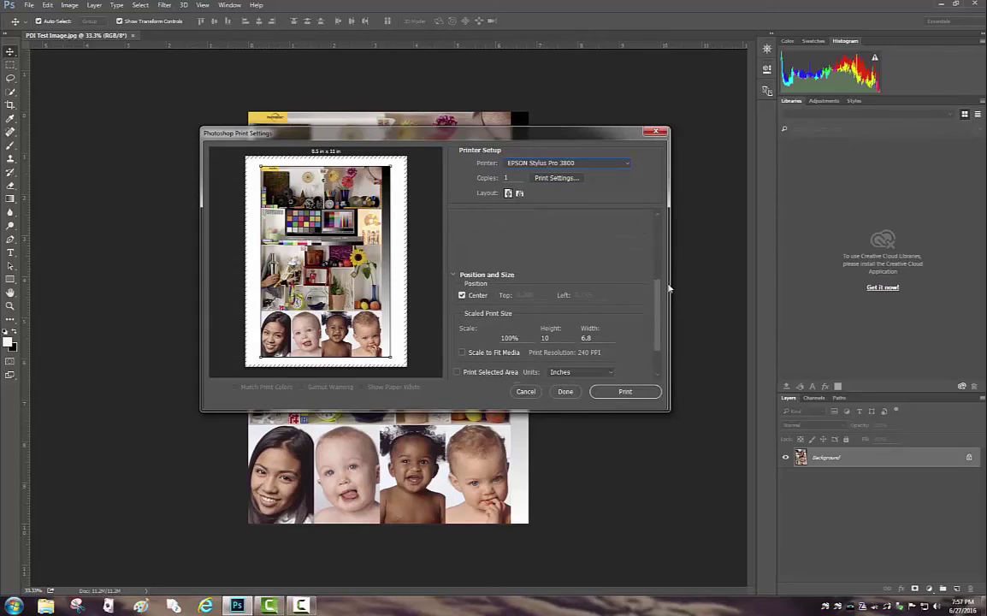
left_click_drag(668, 305, 668, 313)
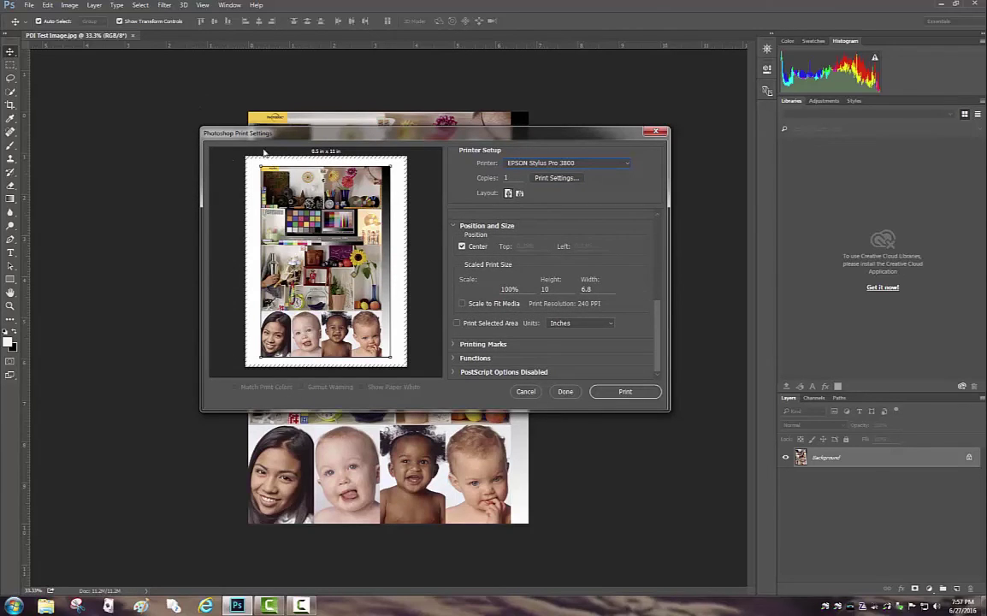
left_click(462, 304)
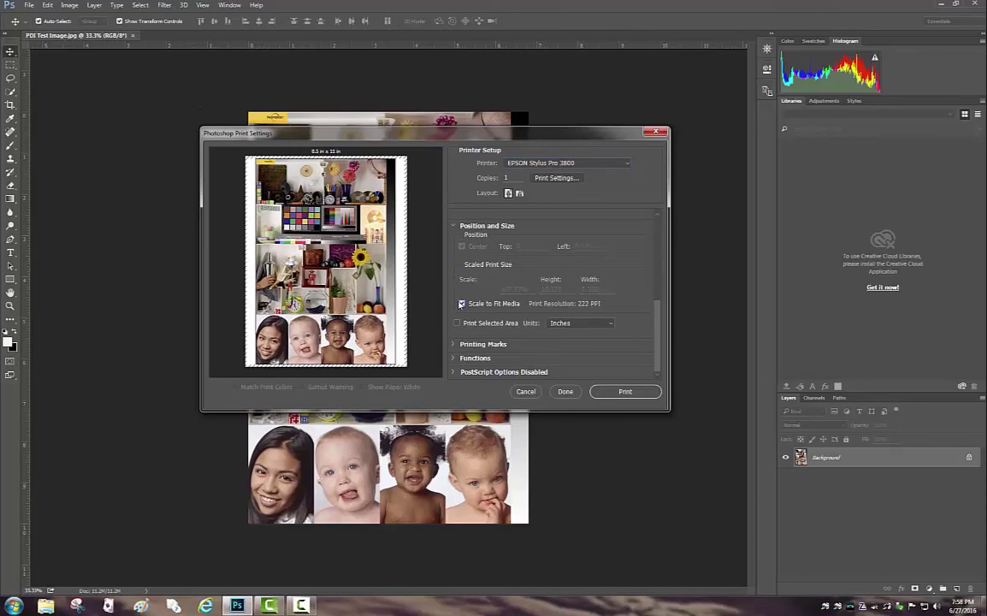
left_click(462, 304)
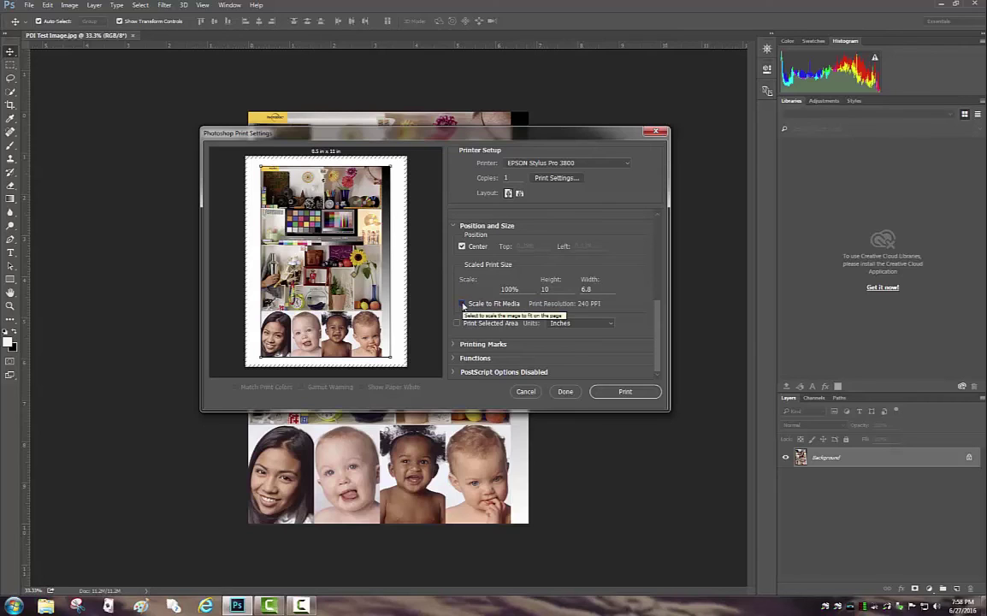
left_click(462, 304)
left_click(462, 303)
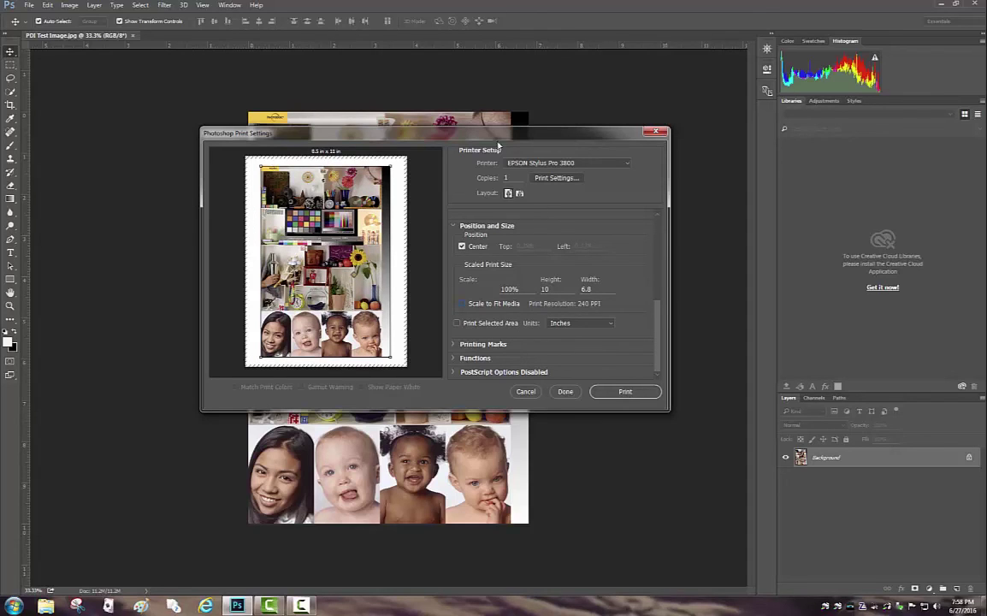
left_click_drag(476, 132, 452, 140)
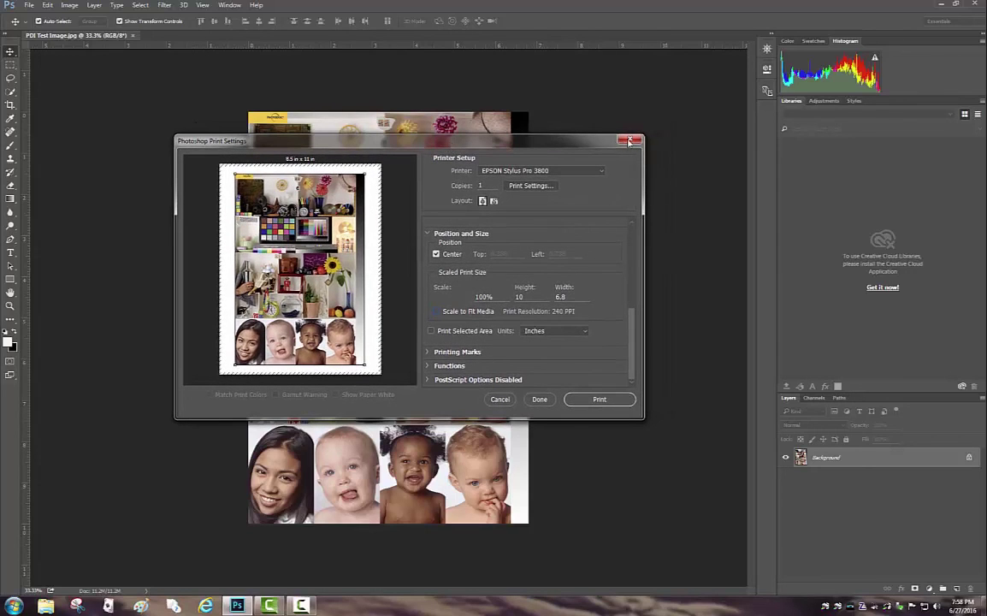